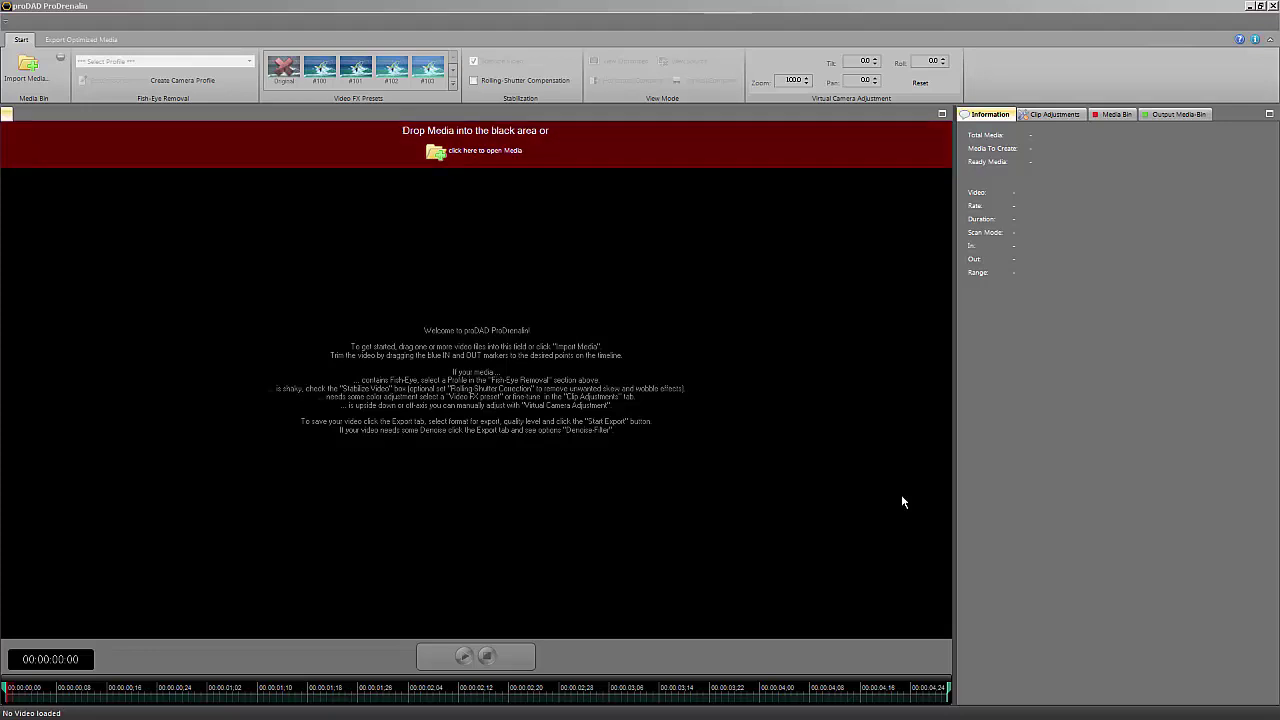
Import the GoPro clip GOPR0066.MP4 into the preview.
{"action": "left_click", "coordinate": [444, 155]}
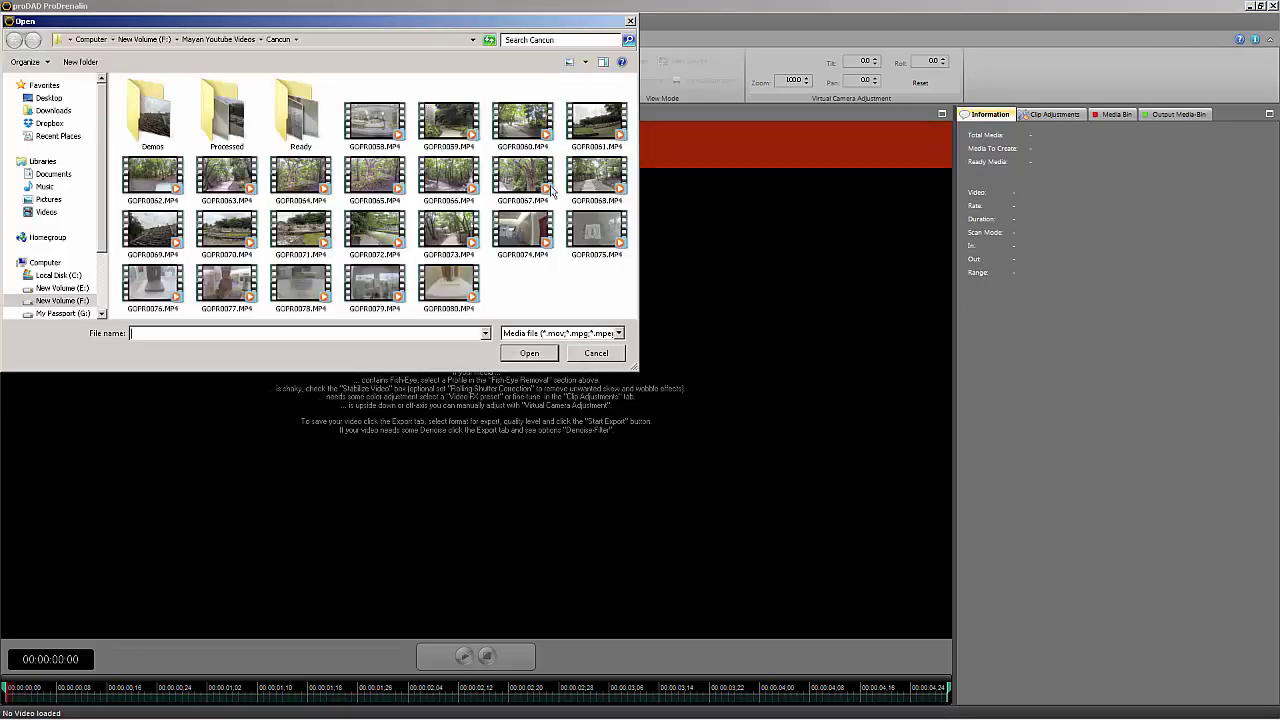
{"action": "left_click", "coordinate": [452, 176]}
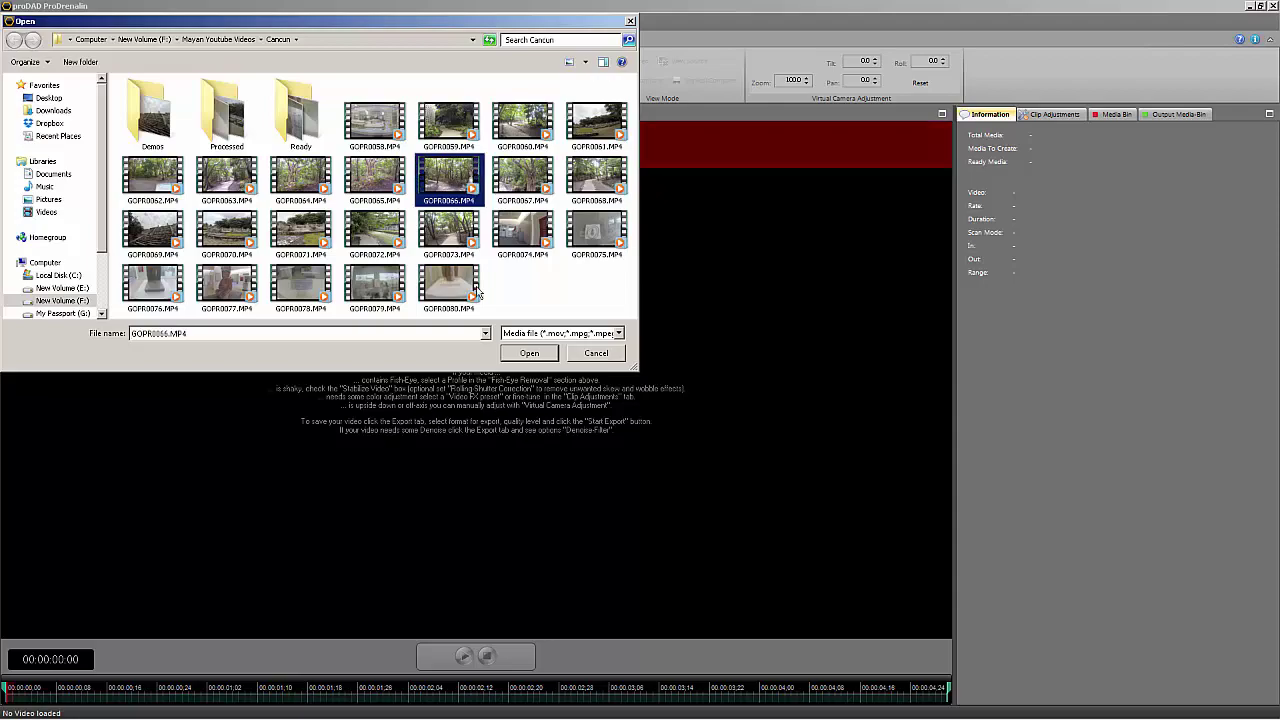
{"action": "left_click", "coordinate": [530, 353]}
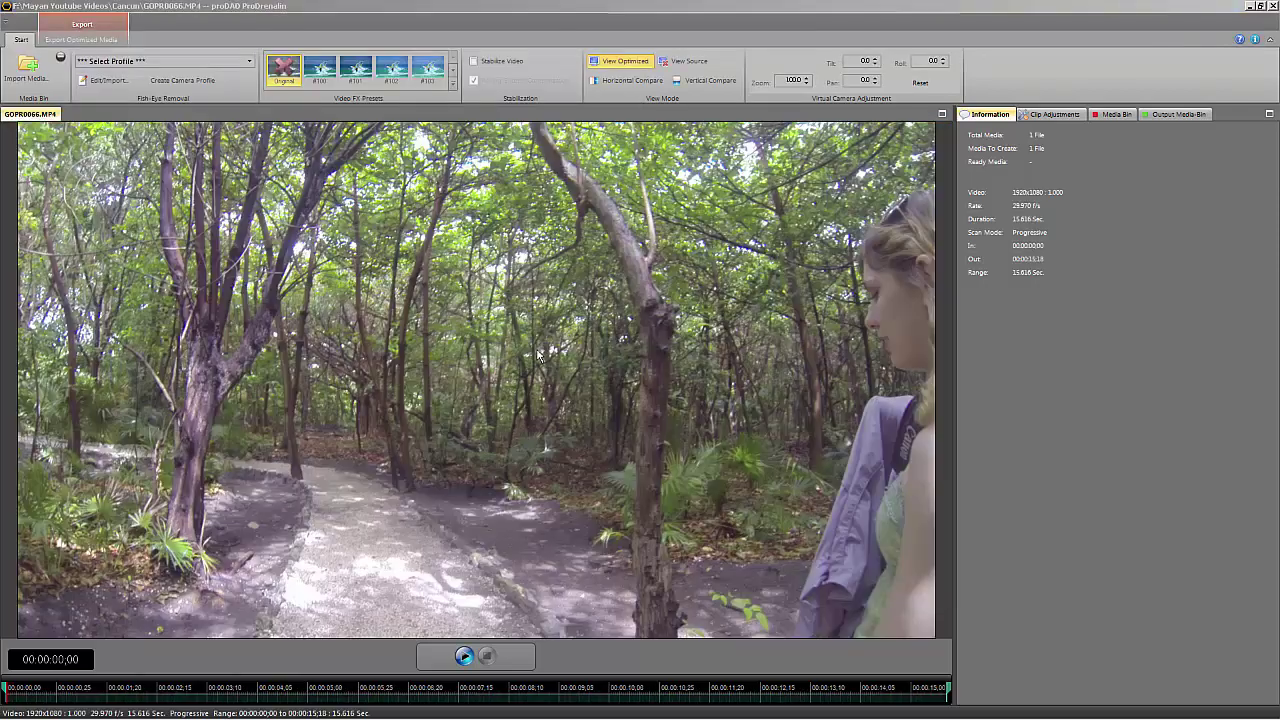
Play the clip, stop it, and return to its first frame.
{"action": "left_click", "coordinate": [465, 656]}
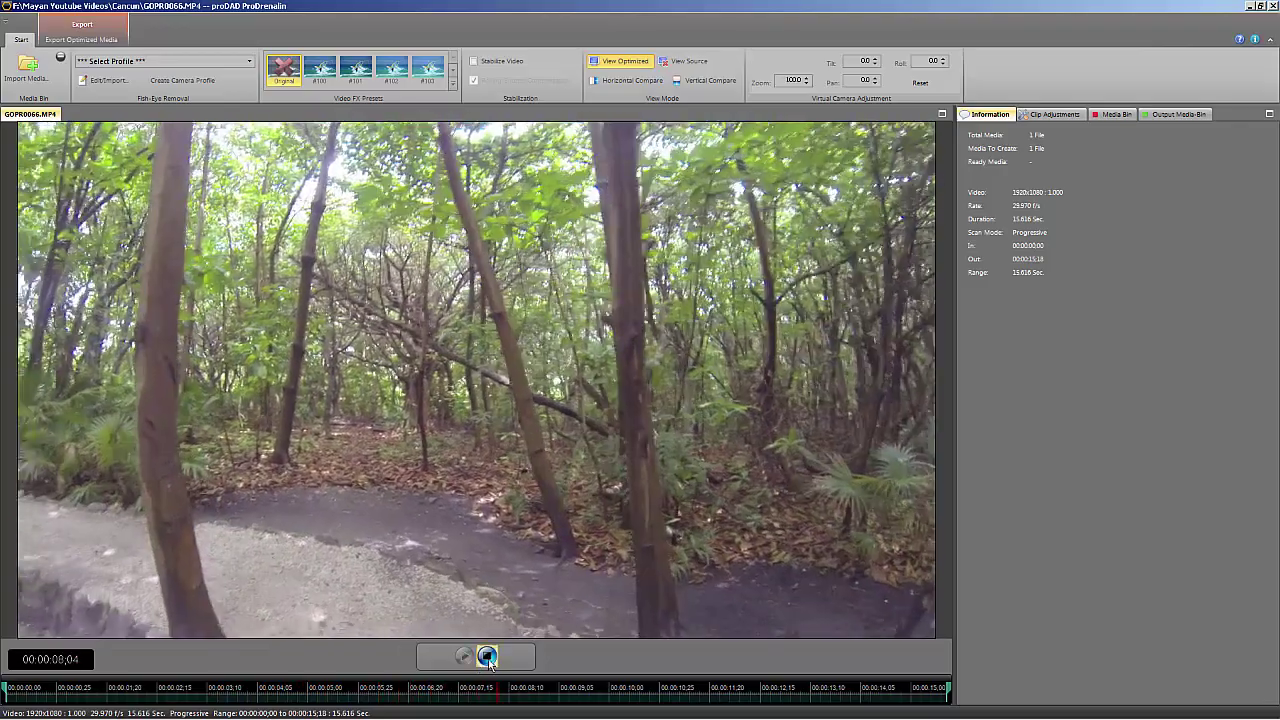
{"action": "left_click", "coordinate": [485, 657]}
{"action": "left_click", "coordinate": [8, 698]}
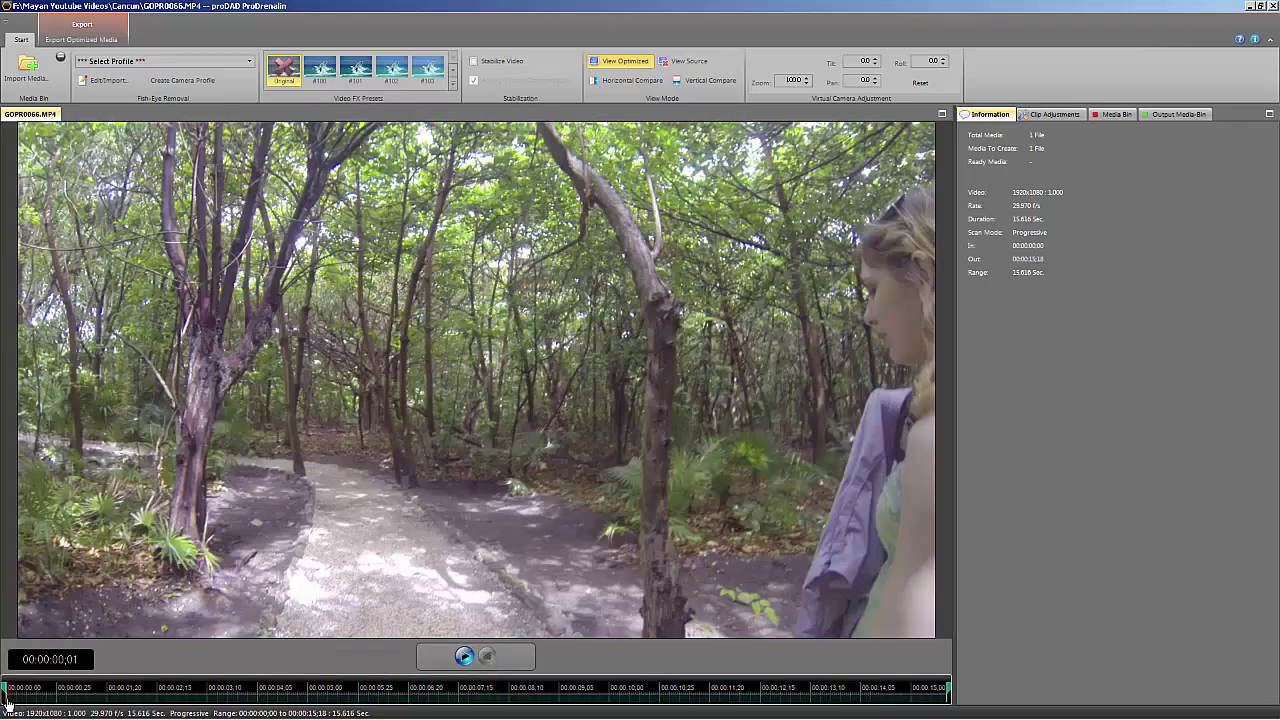
{"action": "left_click", "coordinate": [7, 700]}
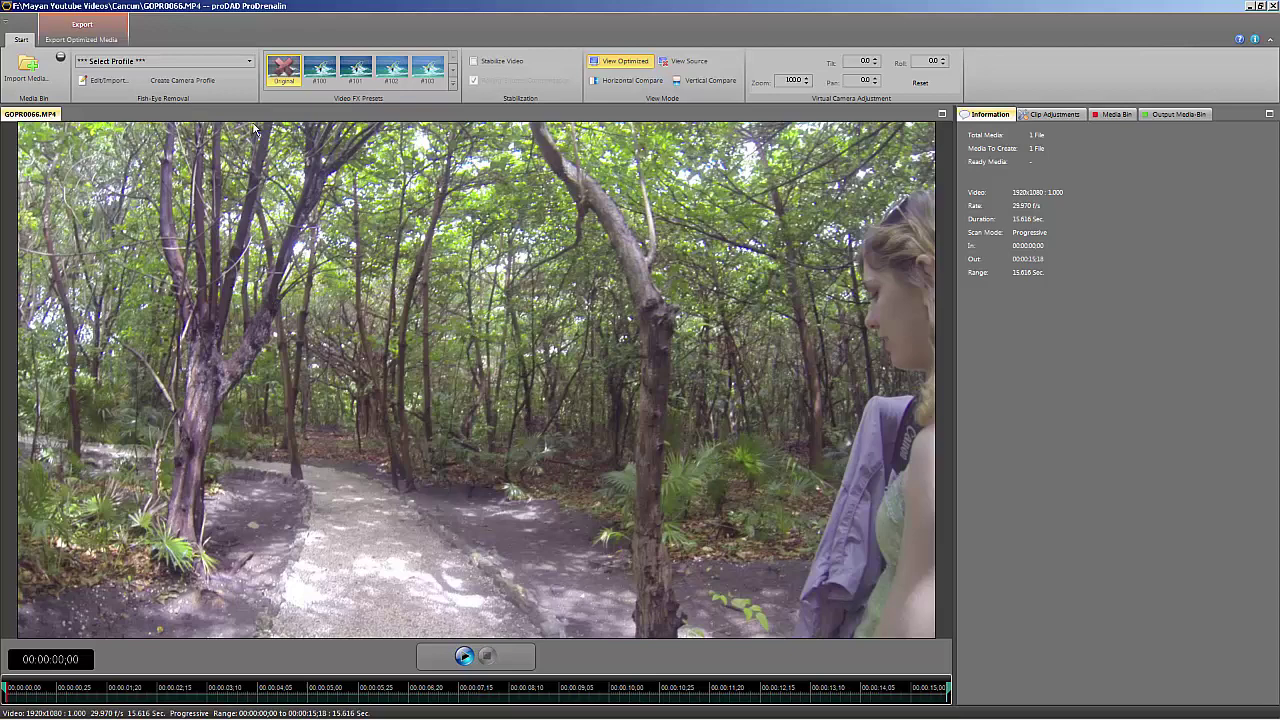
Apply the GoPro Hero3 (N-Housing) 1080 fish-eye removal profile.
{"action": "left_click", "coordinate": [249, 62]}
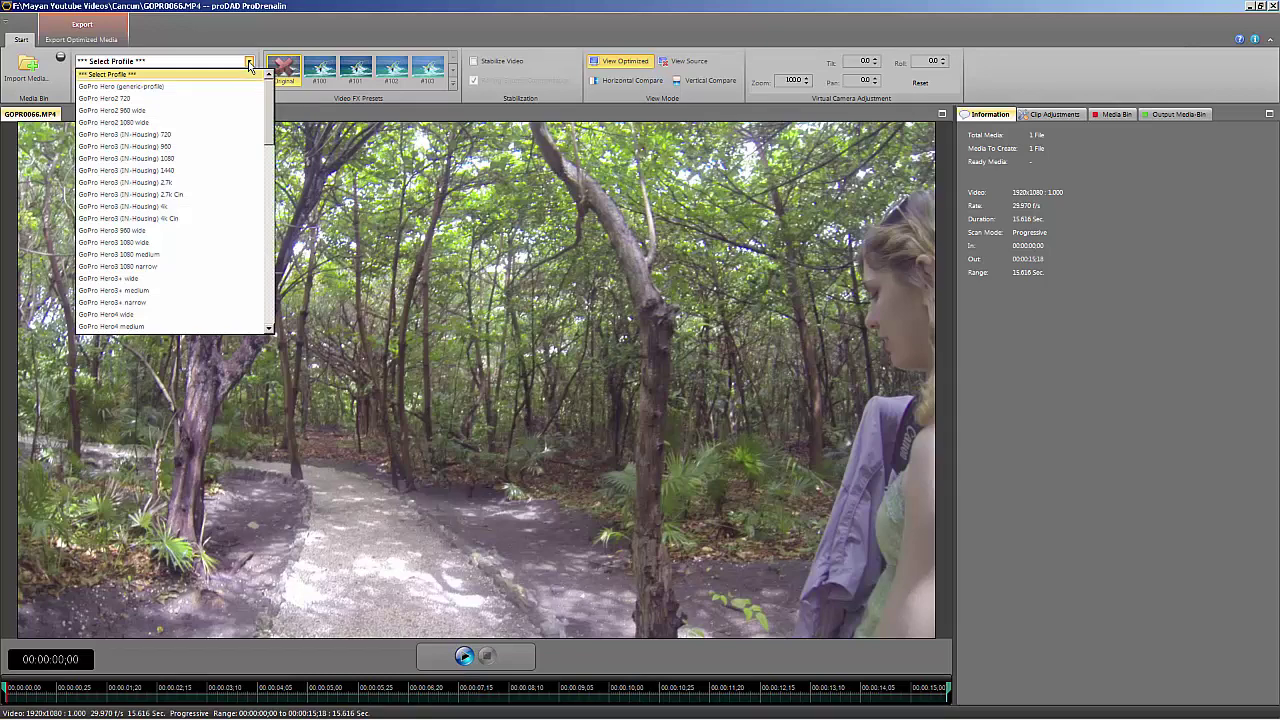
{"action": "left_click", "coordinate": [153, 160]}
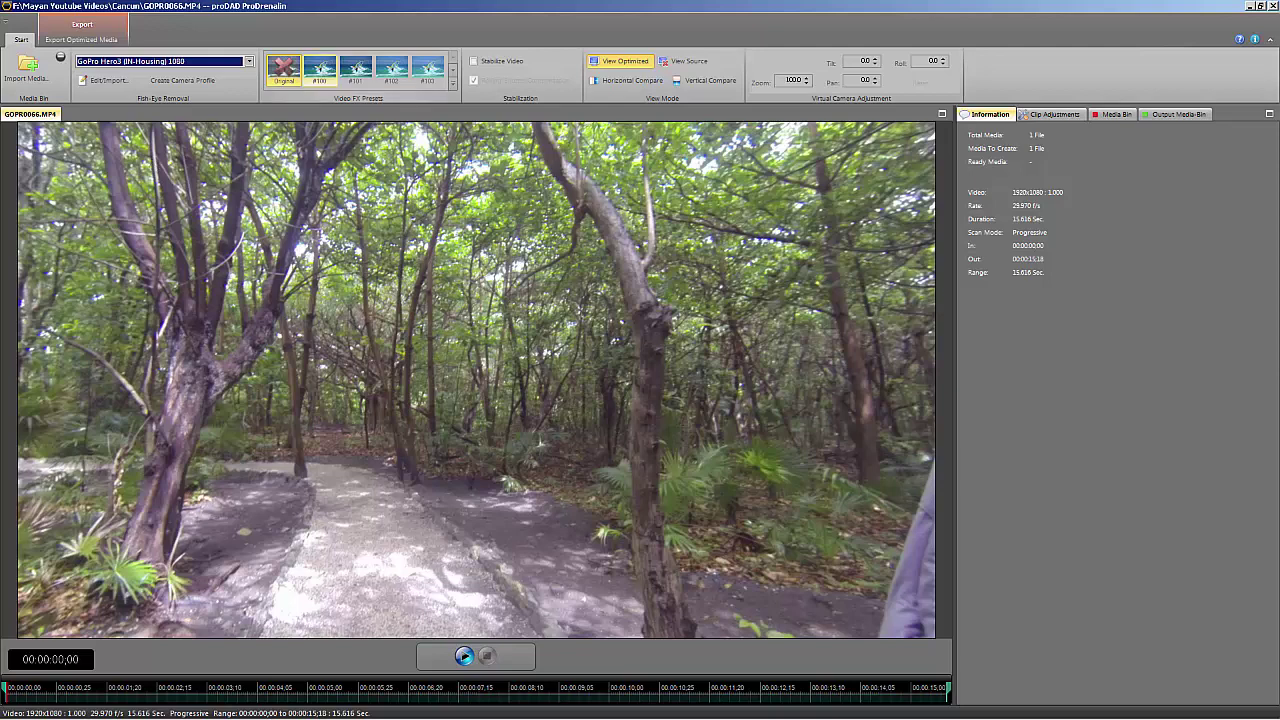
{"action": "left_click", "coordinate": [806, 83]}
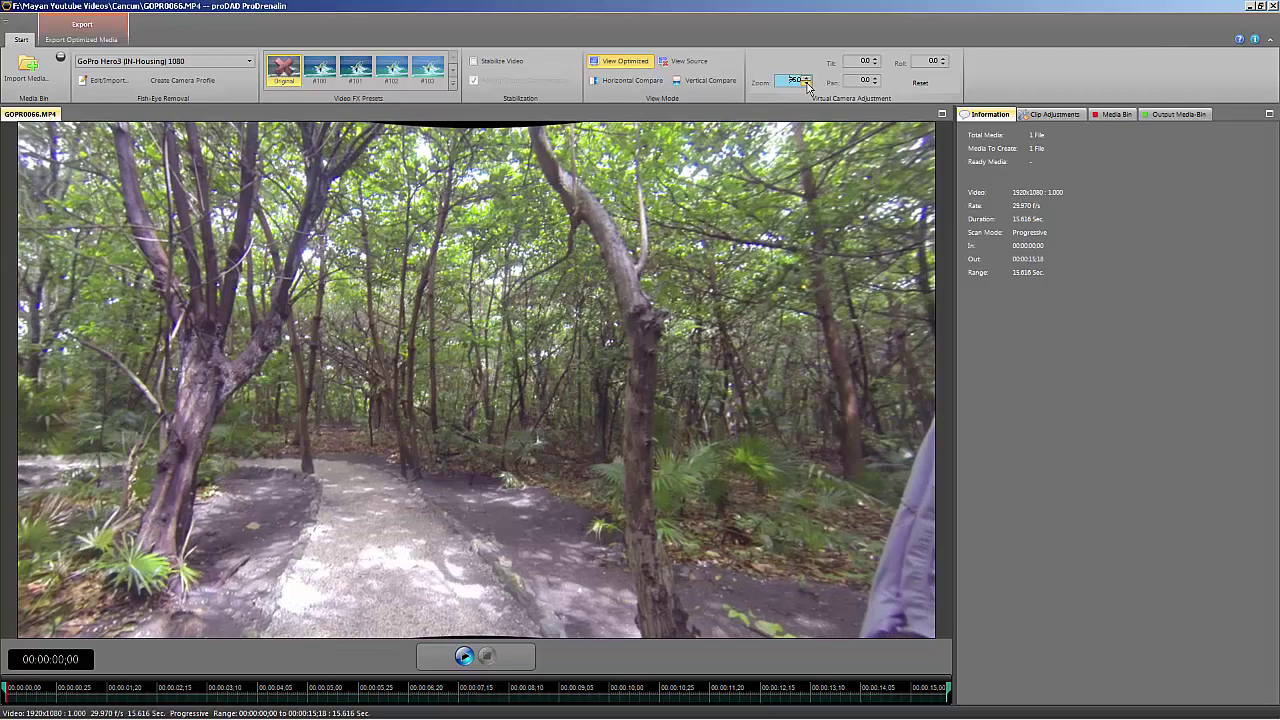
{"action": "left_click", "coordinate": [807, 84]}
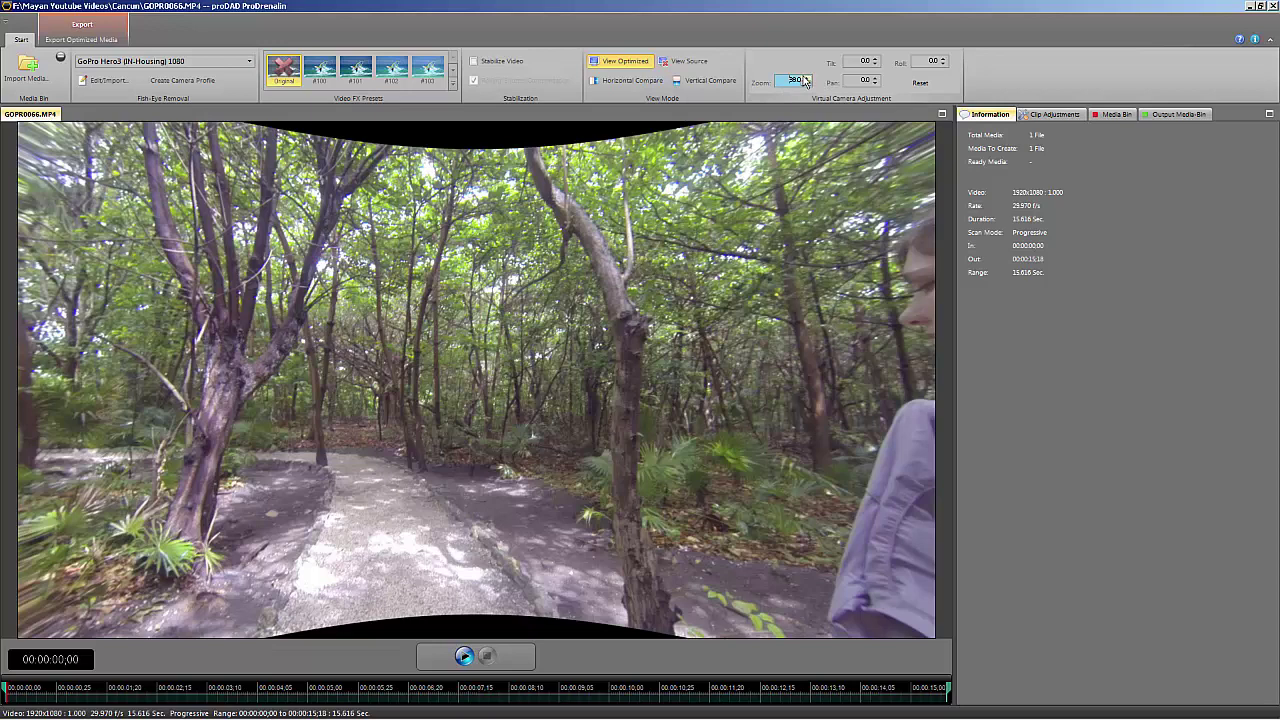
{"action": "left_click", "coordinate": [806, 78]}
{"action": "left_click", "coordinate": [806, 78]}
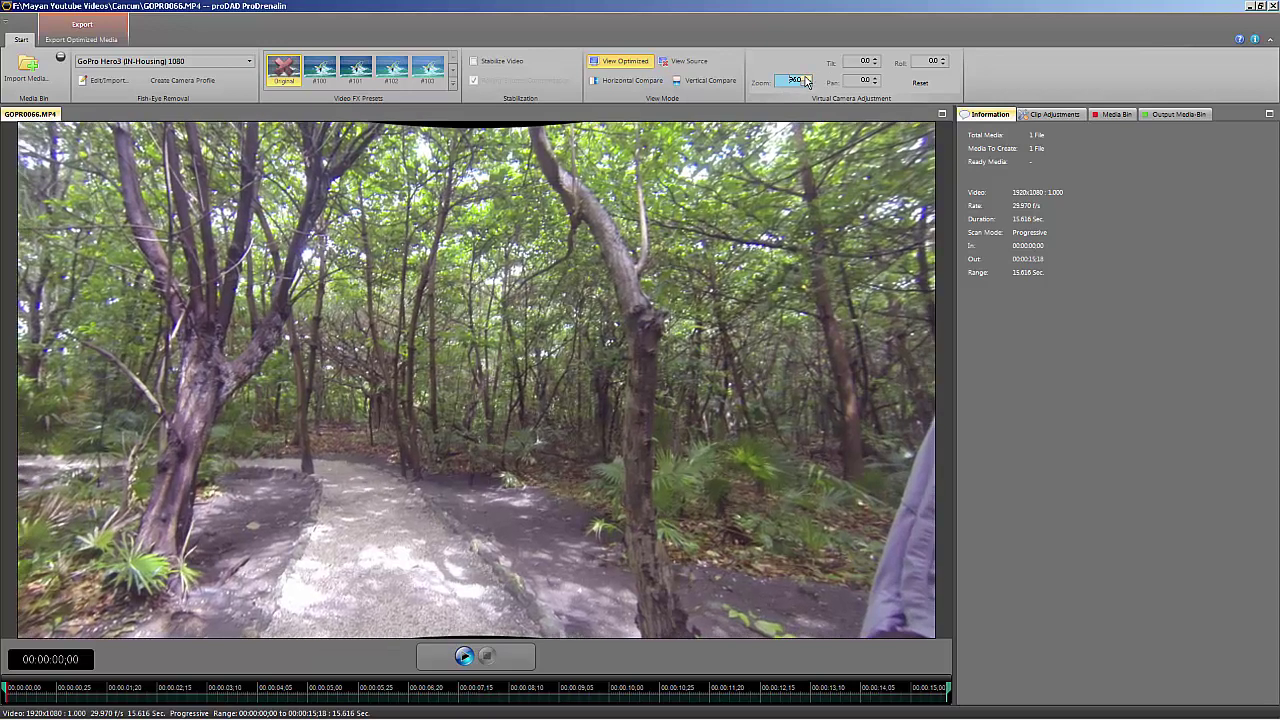
{"action": "left_click", "coordinate": [806, 78]}
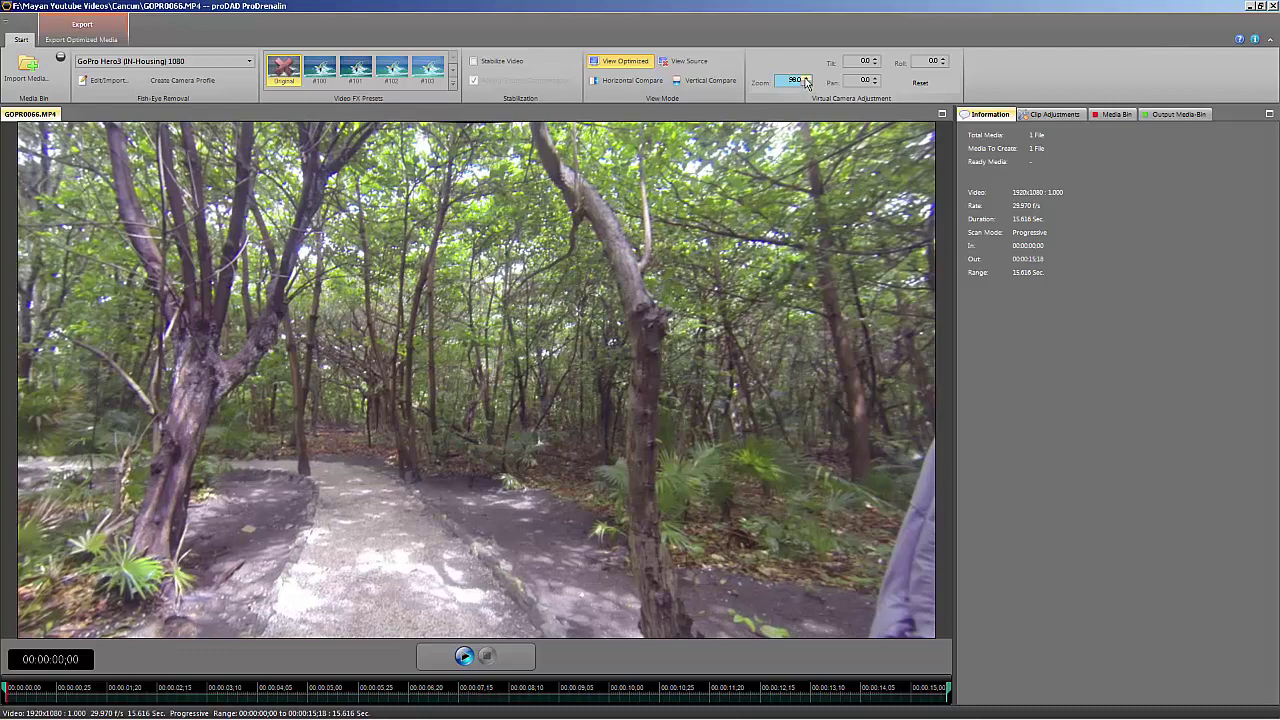
{"action": "left_click", "coordinate": [806, 78]}
{"action": "left_click", "coordinate": [806, 78]}
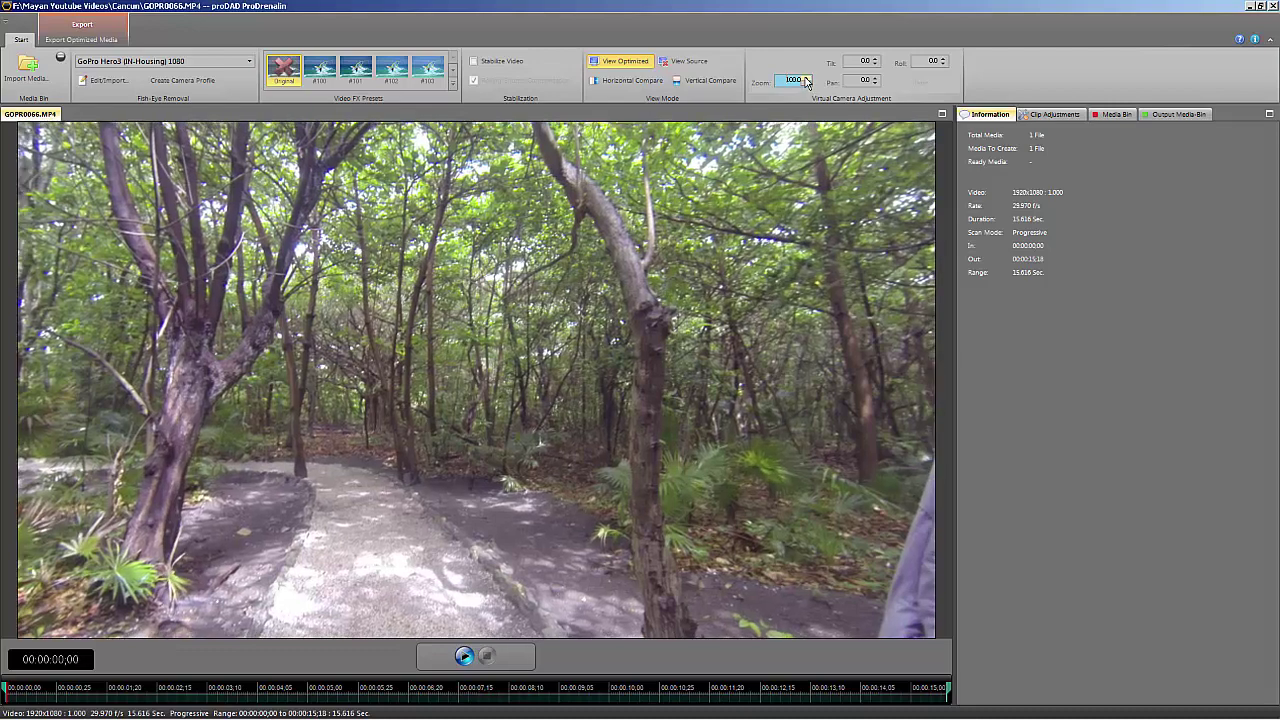
{"action": "left_click", "coordinate": [807, 84]}
{"action": "left_click", "coordinate": [808, 85]}
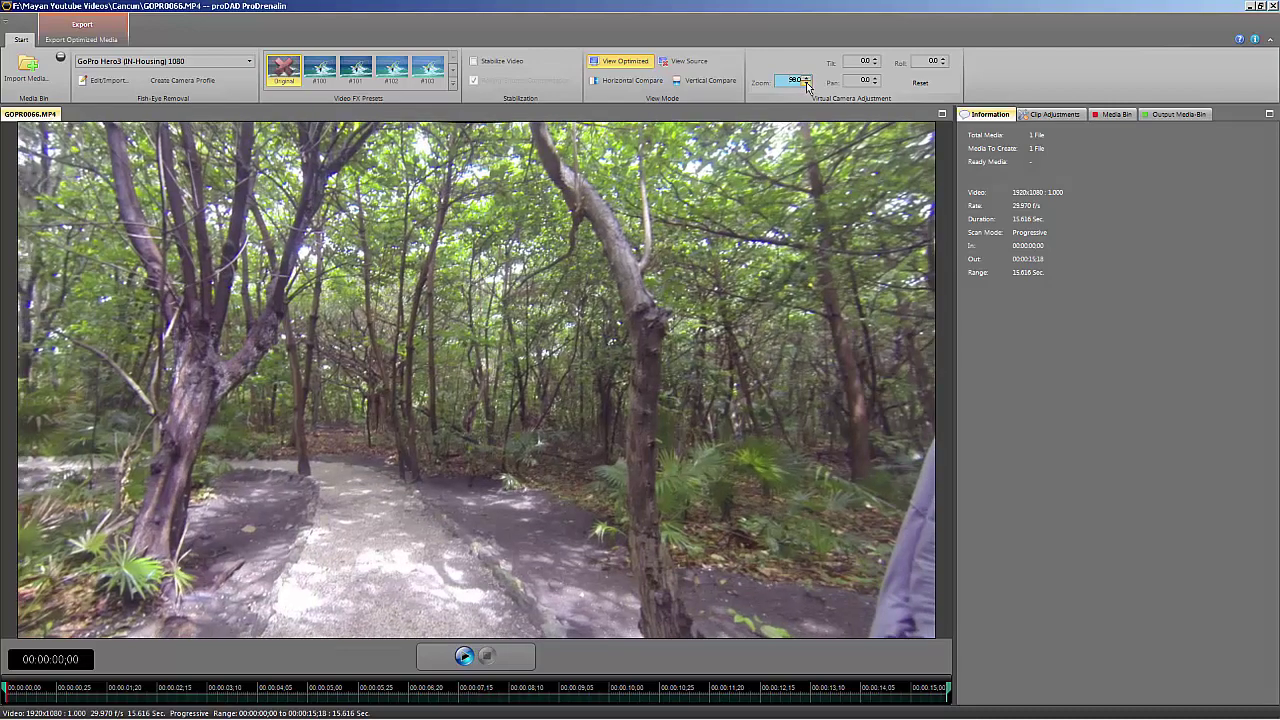
{"action": "left_click", "coordinate": [808, 85]}
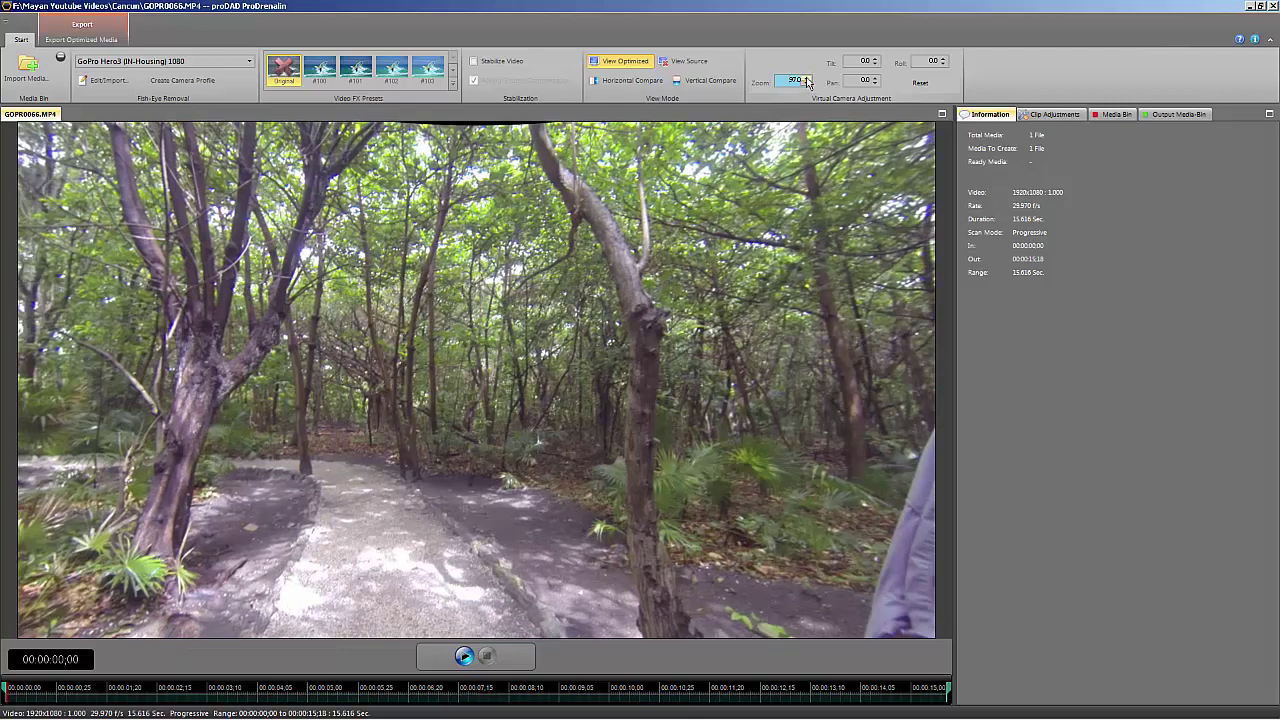
{"action": "left_click", "coordinate": [807, 79]}
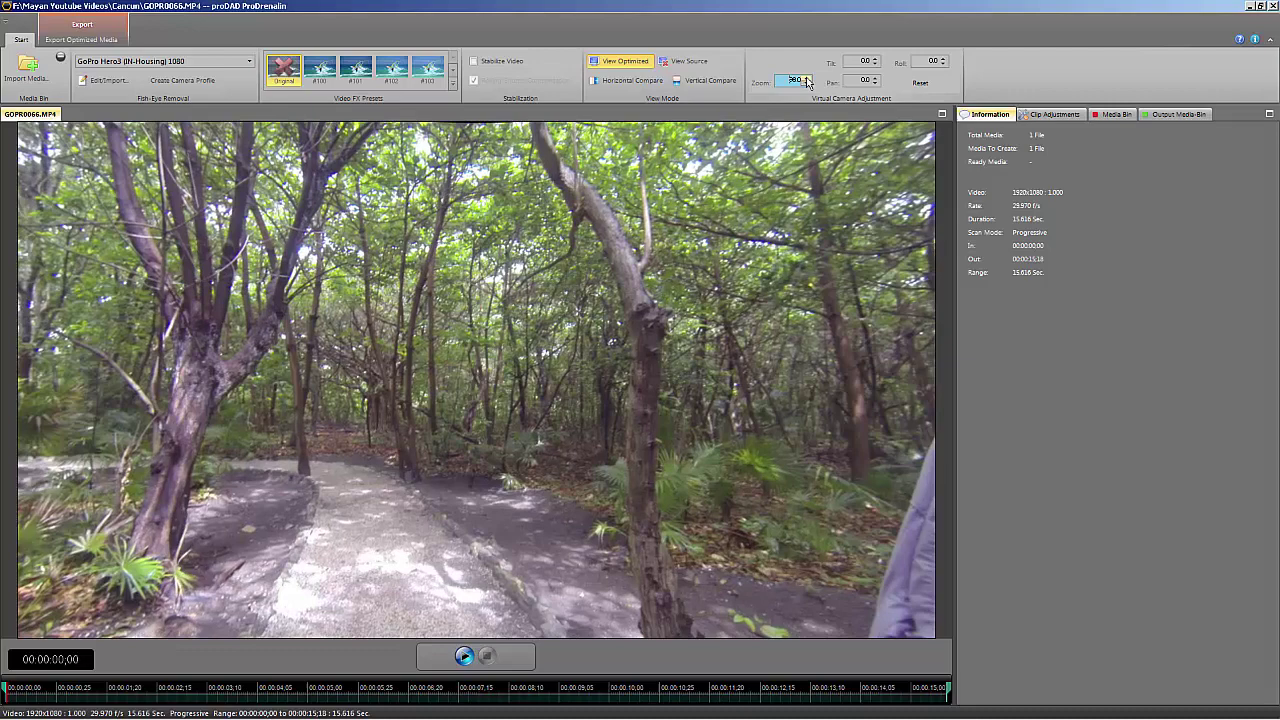
{"action": "left_click", "coordinate": [808, 79]}
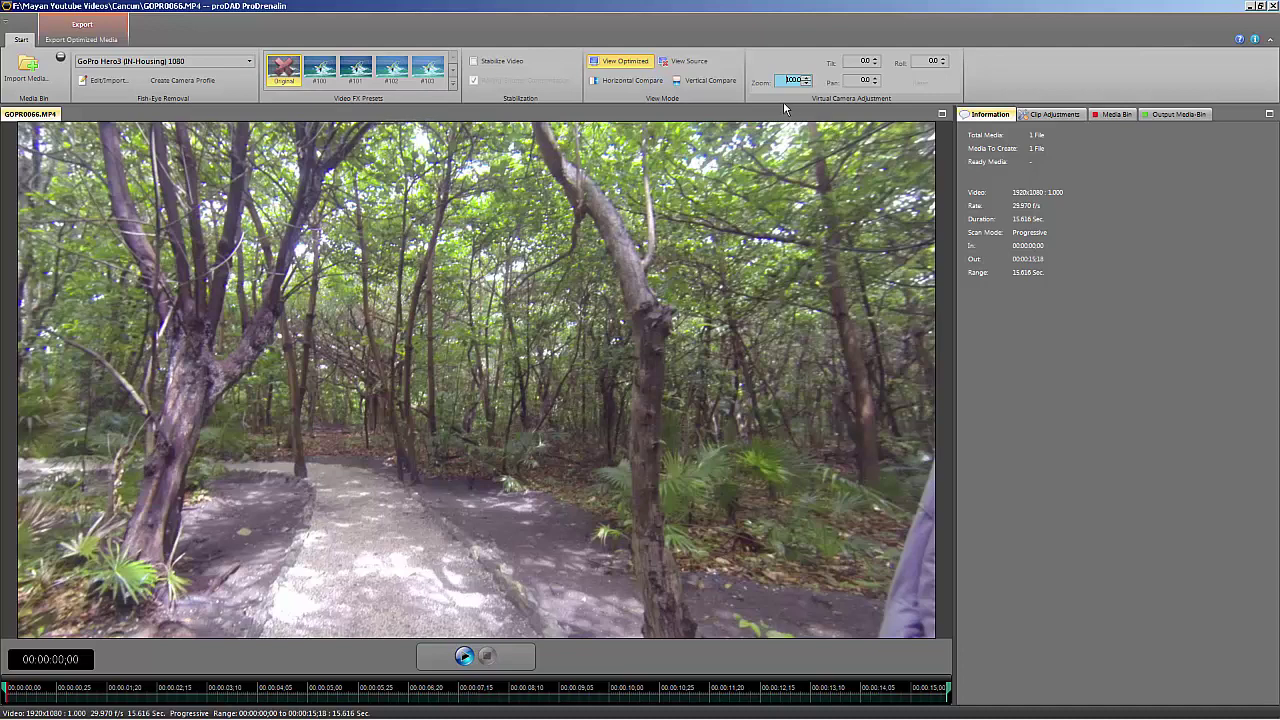
Step the virtual camera pan left, then set pan back to 0.
{"action": "left_click", "coordinate": [875, 83]}
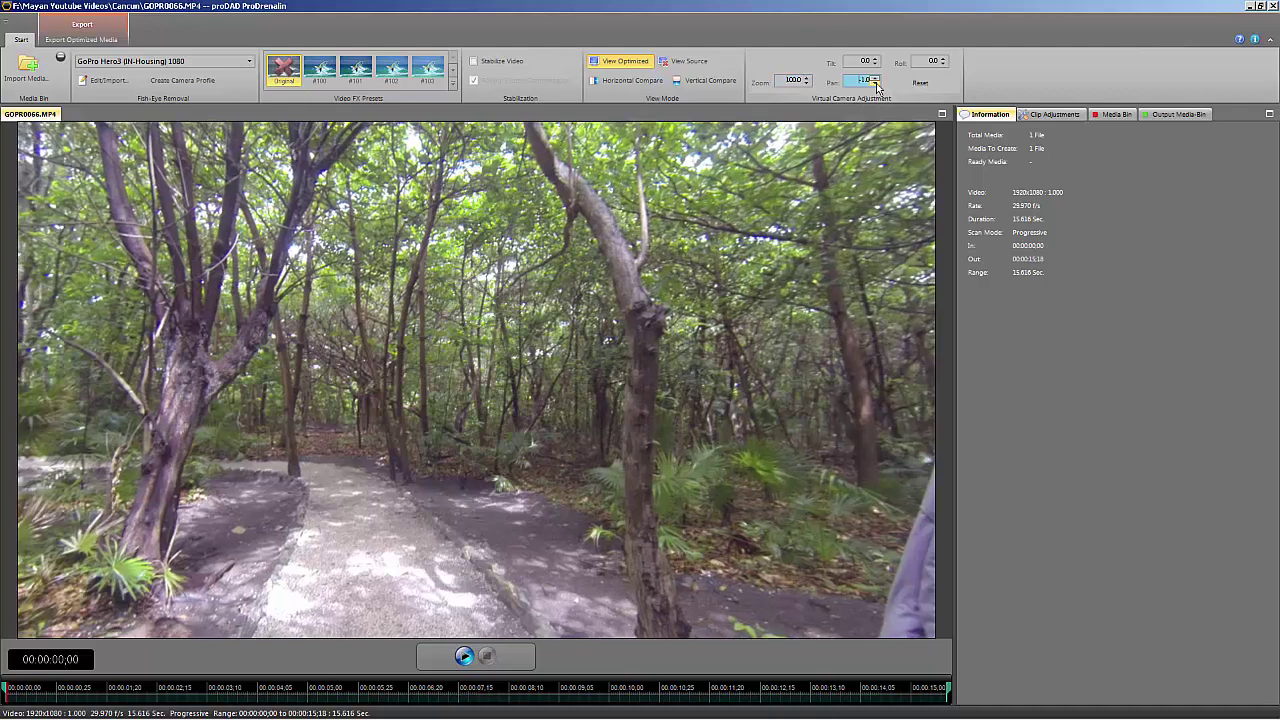
{"action": "left_click", "coordinate": [875, 83]}
{"action": "left_click", "coordinate": [875, 83]}
{"action": "left_click", "coordinate": [875, 83]}
{"action": "left_click", "coordinate": [875, 83]}
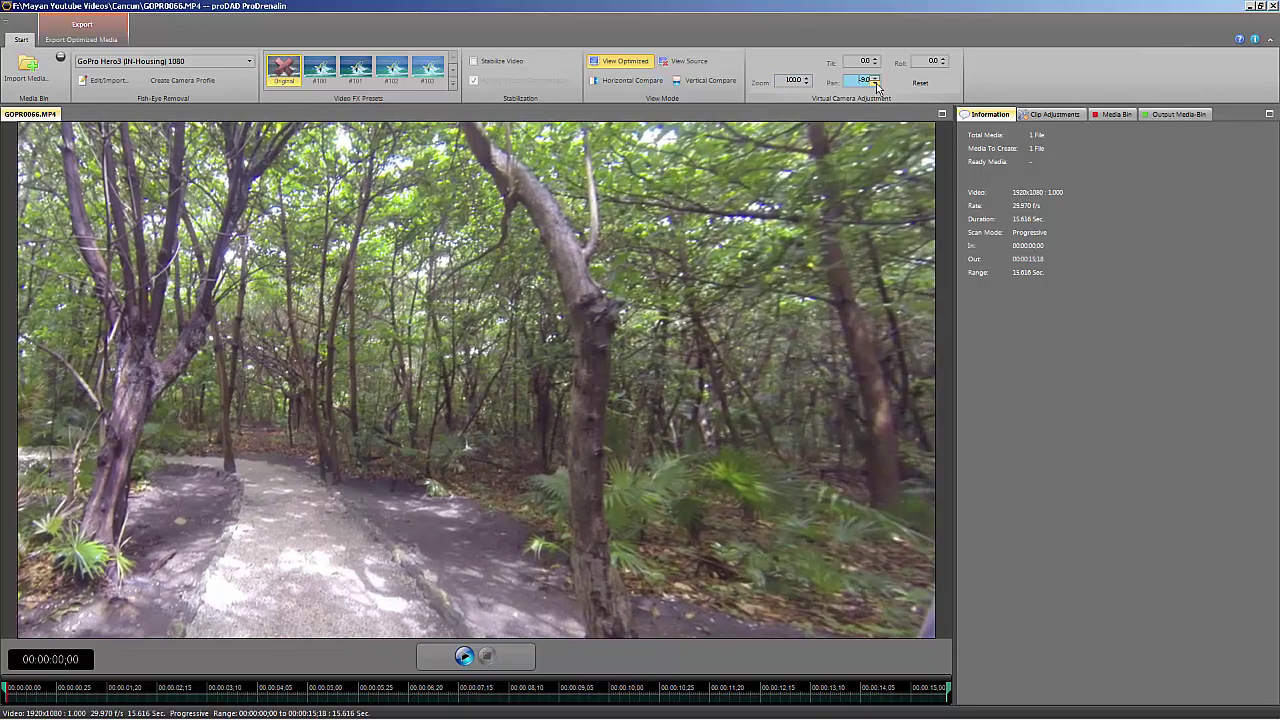
{"action": "left_click", "coordinate": [875, 83]}
{"action": "left_click", "coordinate": [875, 83]}
{"action": "left_click", "coordinate": [875, 83]}
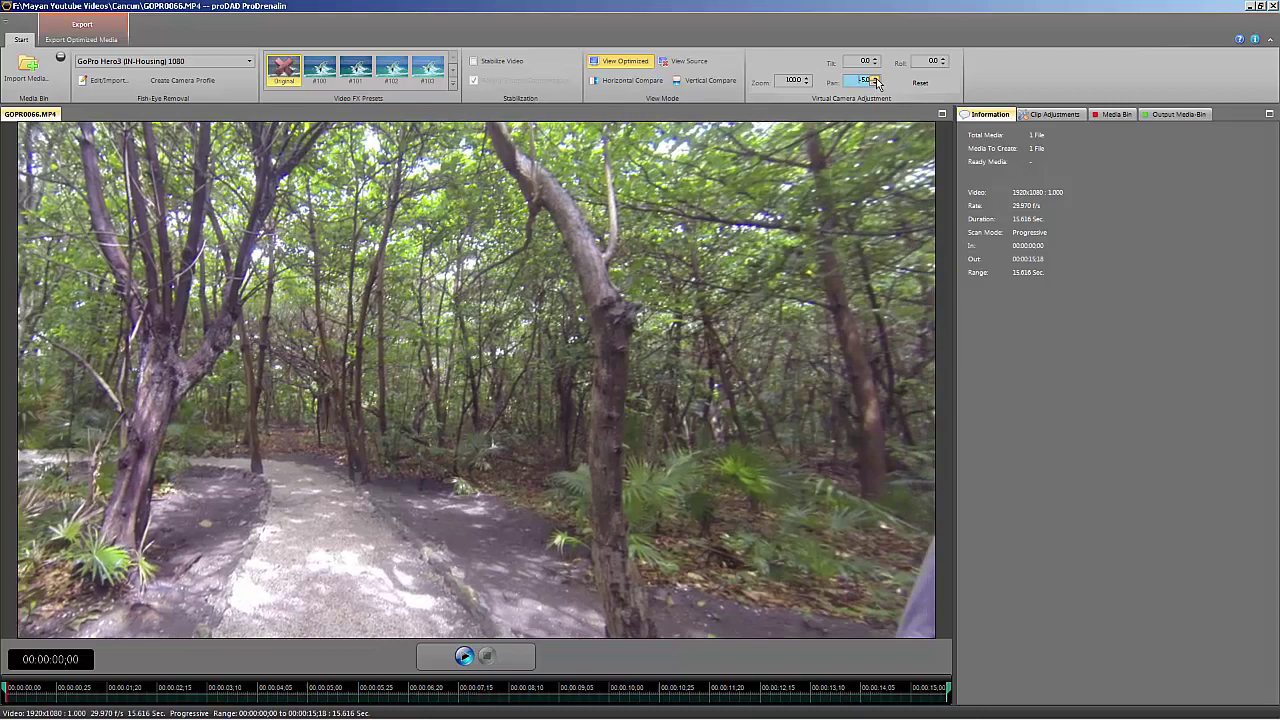
{"action": "left_click", "coordinate": [875, 83]}
{"action": "left_click", "coordinate": [875, 83]}
{"action": "left_click", "coordinate": [875, 83]}
{"action": "left_click", "coordinate": [875, 83]}
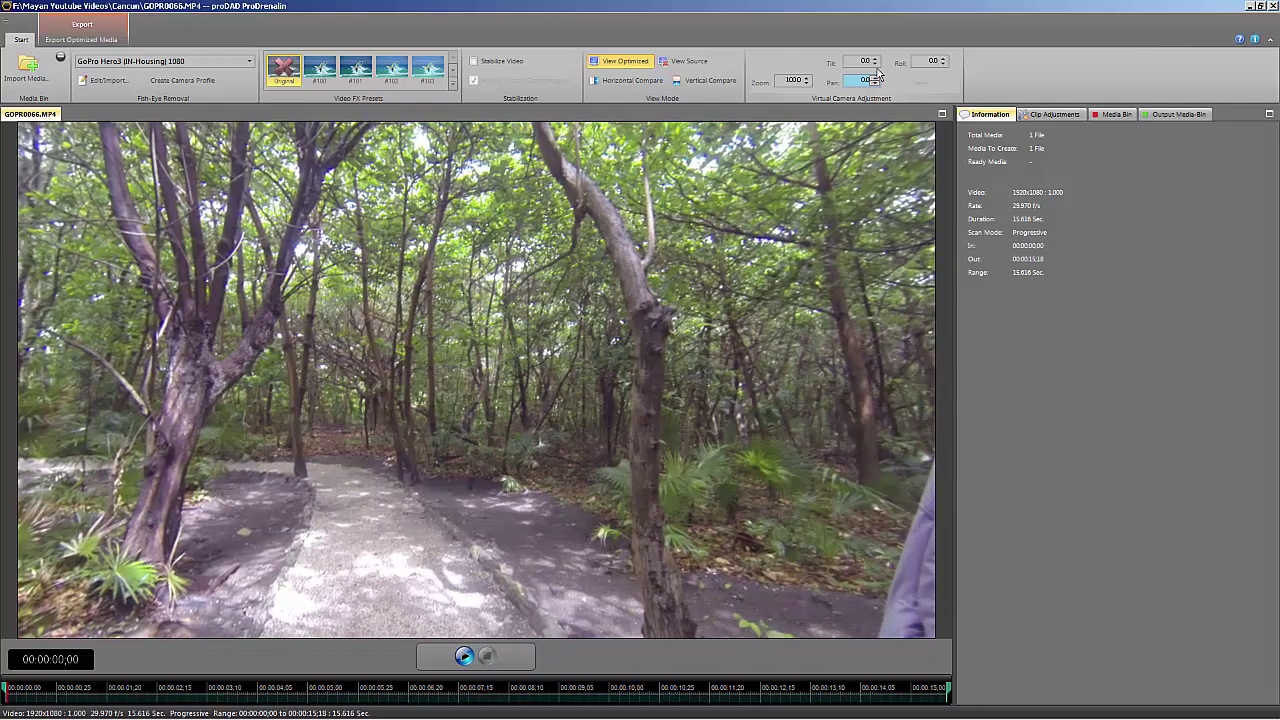
Raise the virtual camera tilt upward step by step.
{"action": "left_click", "coordinate": [876, 64]}
{"action": "left_click", "coordinate": [876, 66]}
{"action": "left_click", "coordinate": [876, 66]}
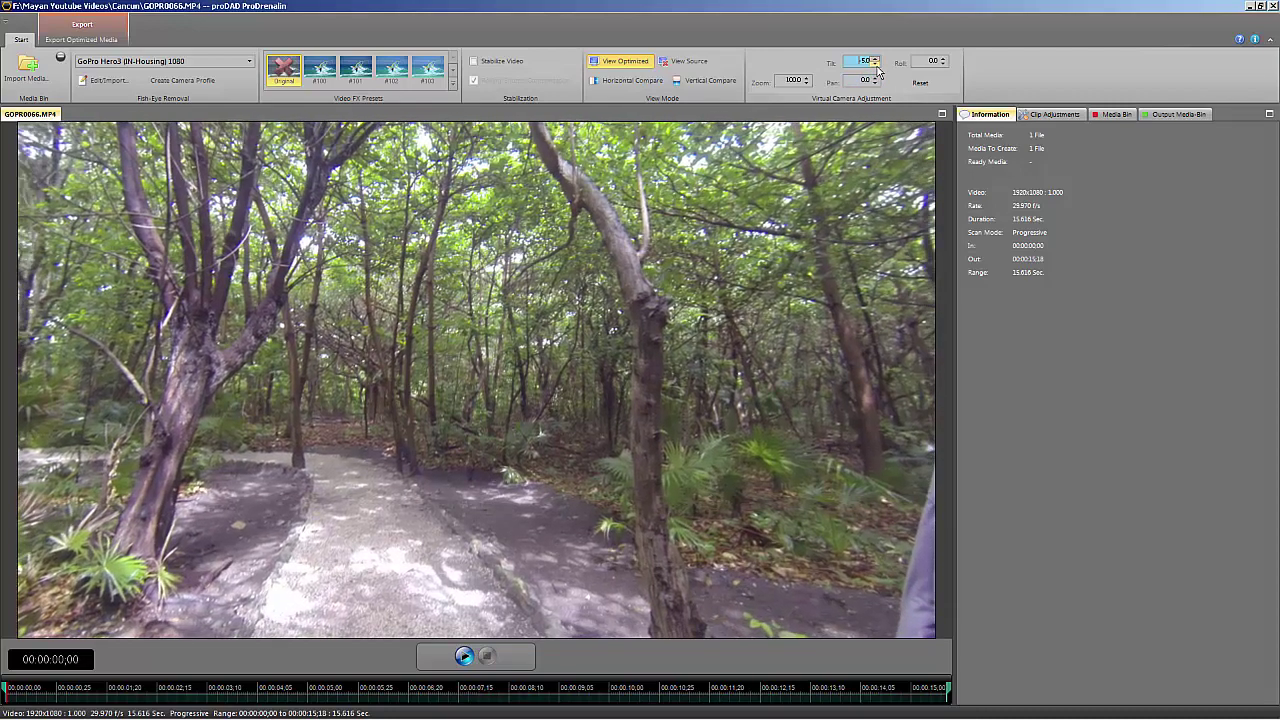
{"action": "left_click", "coordinate": [876, 66]}
{"action": "left_click", "coordinate": [876, 66]}
{"action": "left_click", "coordinate": [876, 66]}
{"action": "left_click", "coordinate": [876, 66]}
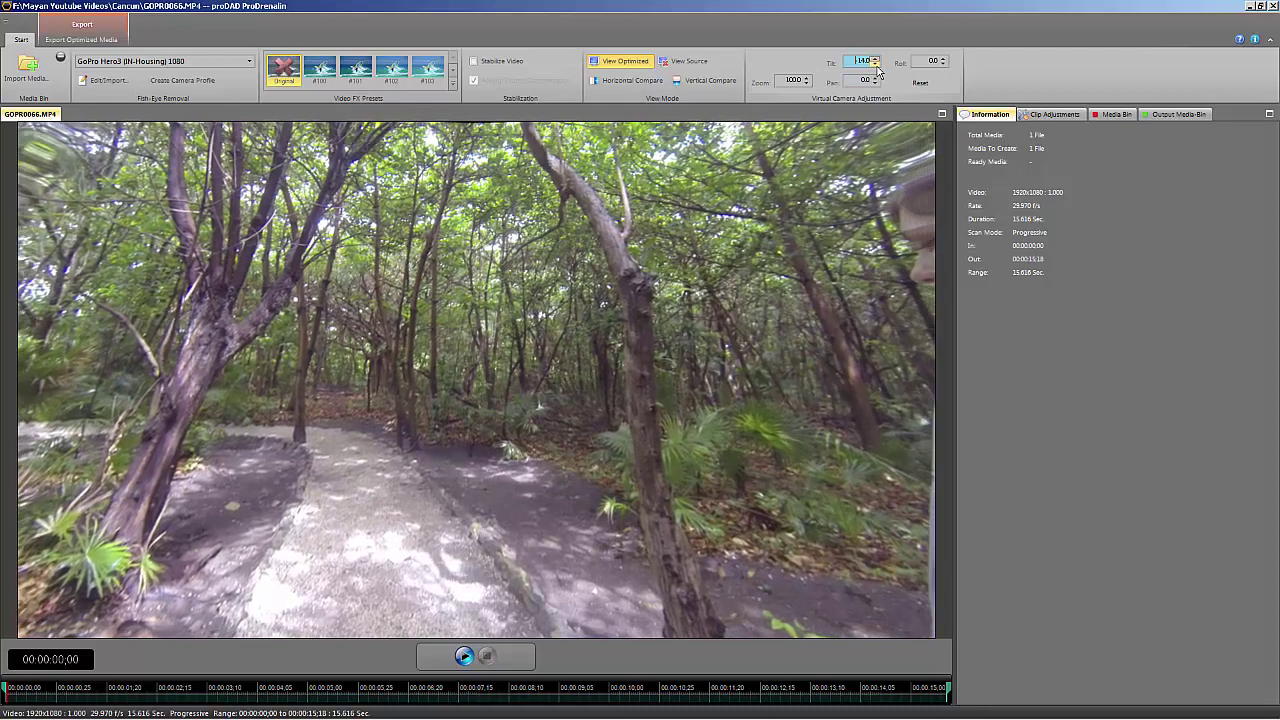
{"action": "left_click", "coordinate": [876, 66]}
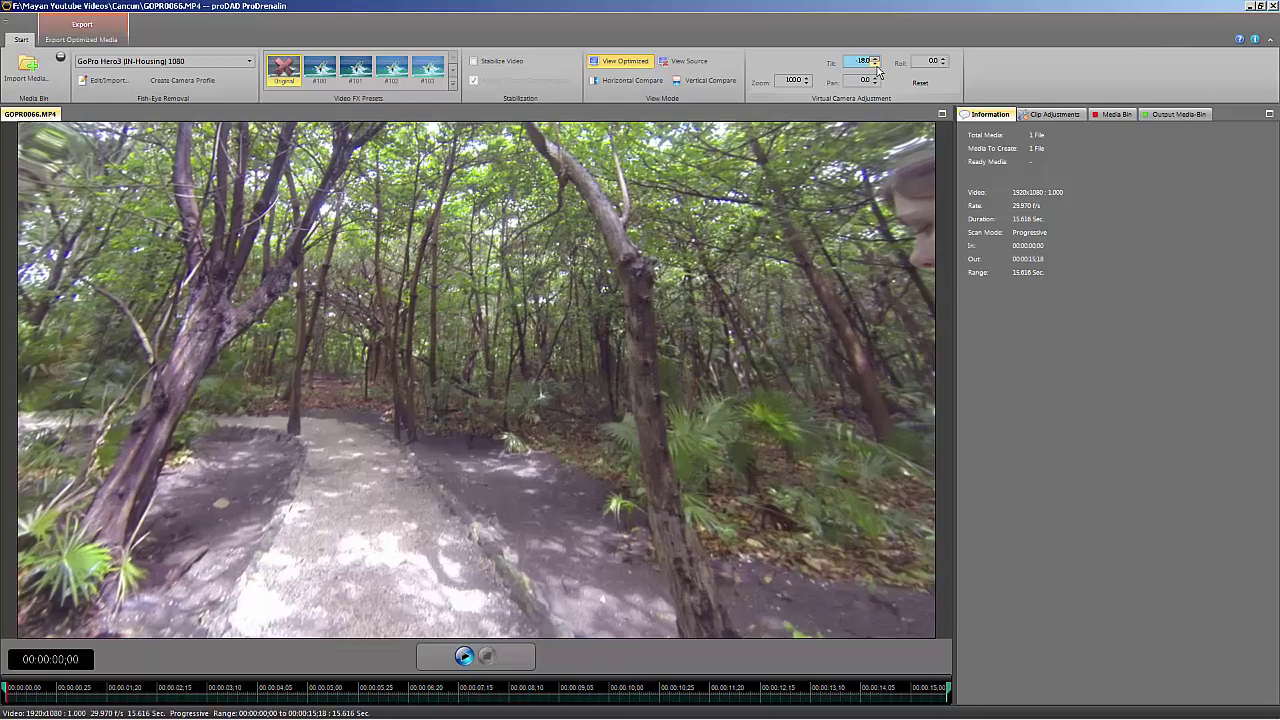
{"action": "left_click", "coordinate": [876, 66]}
{"action": "left_click", "coordinate": [876, 66]}
{"action": "left_click", "coordinate": [876, 66]}
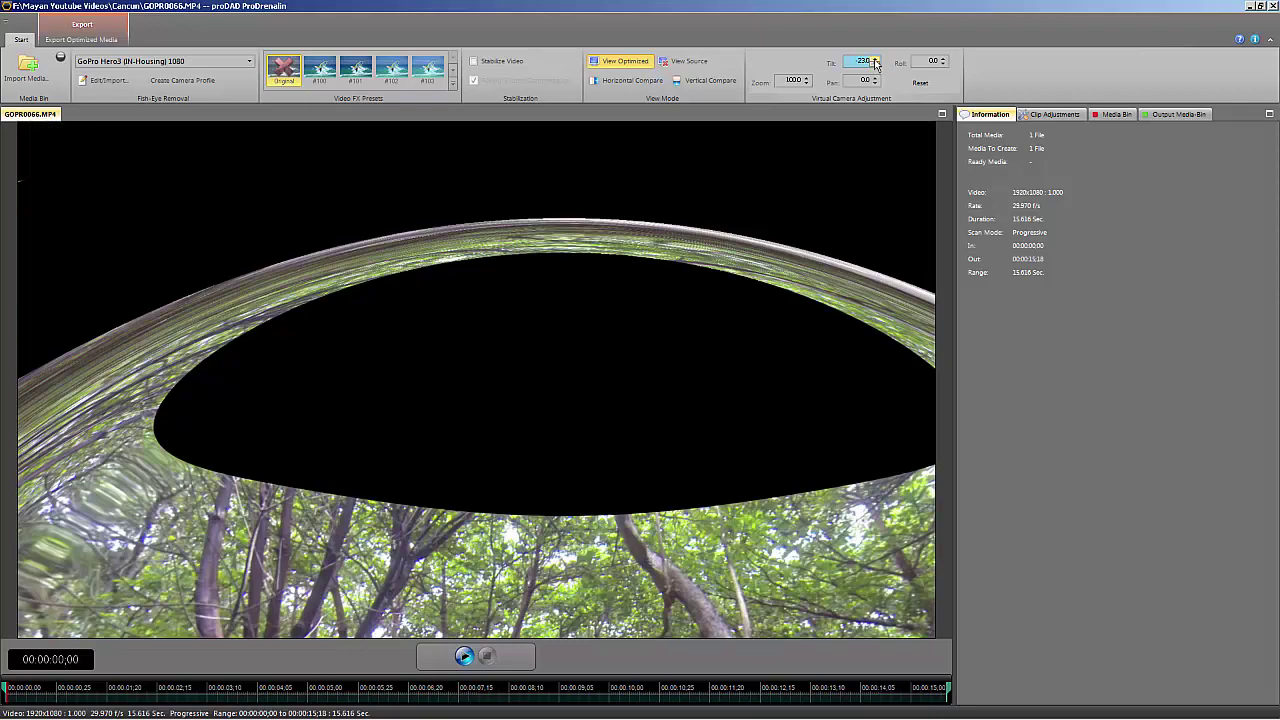
Bring the Tilt value back down to 0.0 so the trail is level.
{"action": "scroll", "coordinate": [874, 63], "scroll_direction": "down", "scroll_amount": 7}
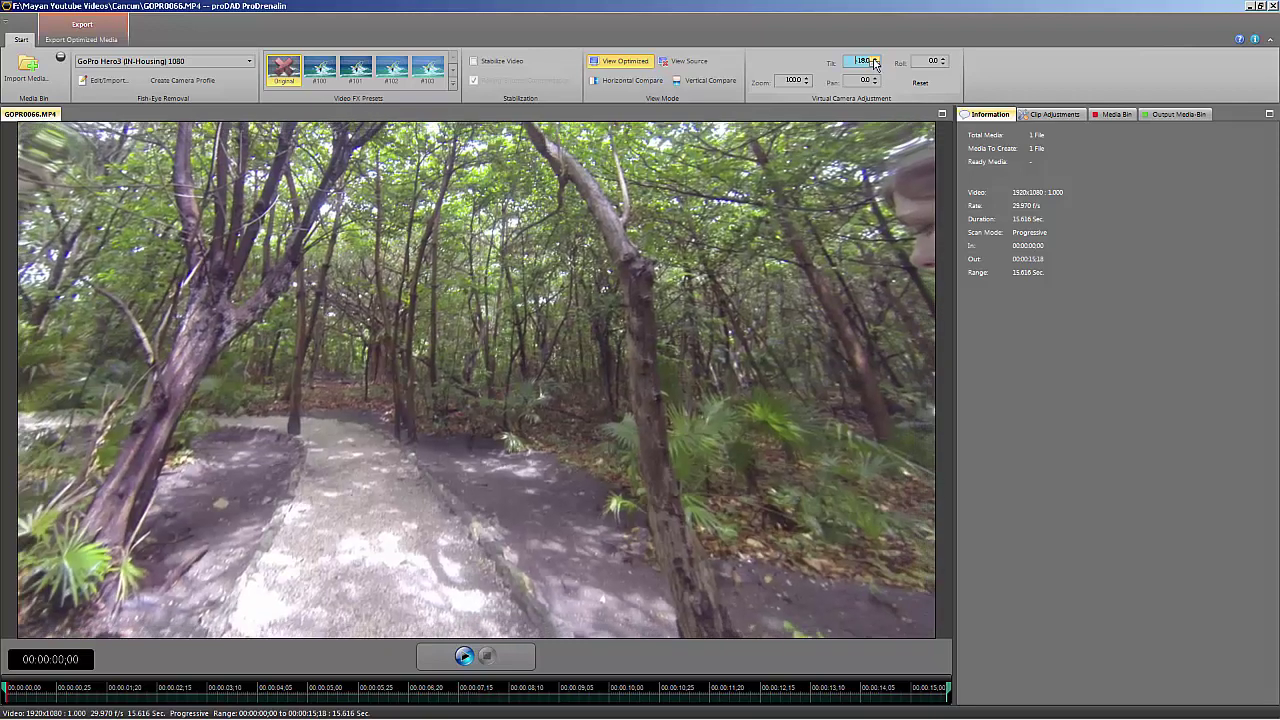
{"action": "scroll", "coordinate": [874, 63], "scroll_direction": "down", "scroll_amount": 8}
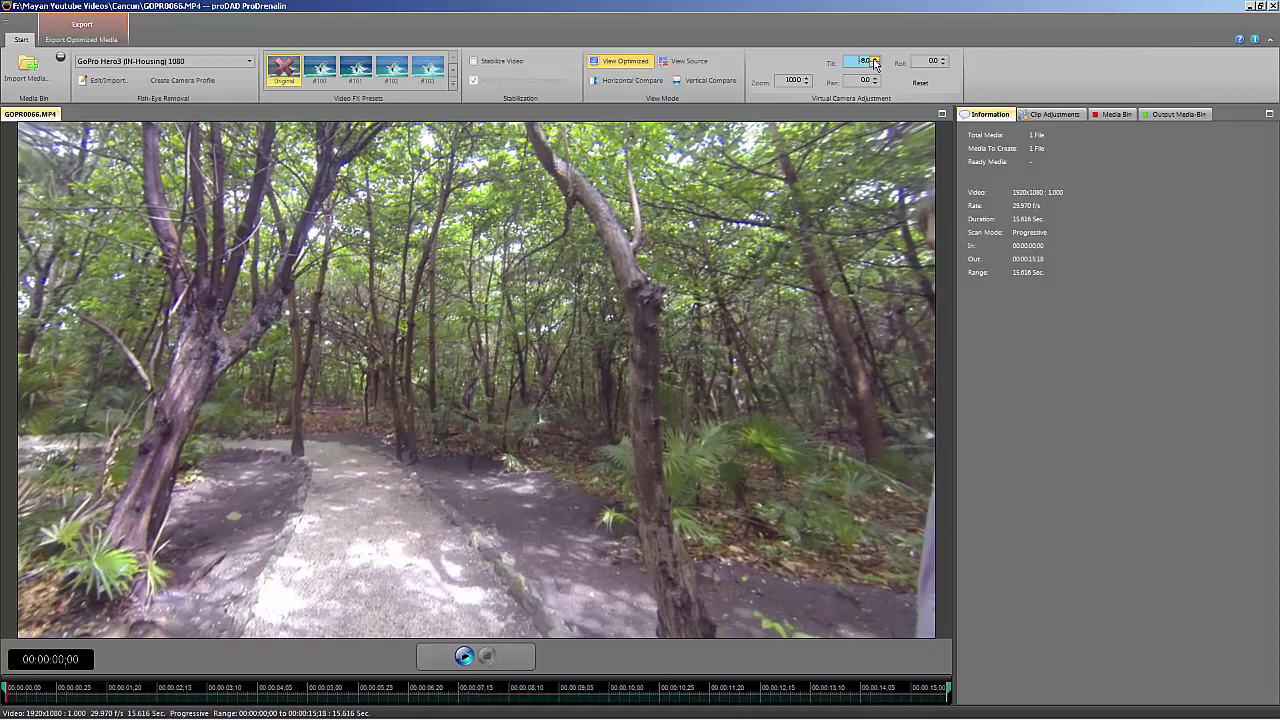
{"action": "scroll", "coordinate": [874, 63], "scroll_direction": "down", "scroll_amount": 5}
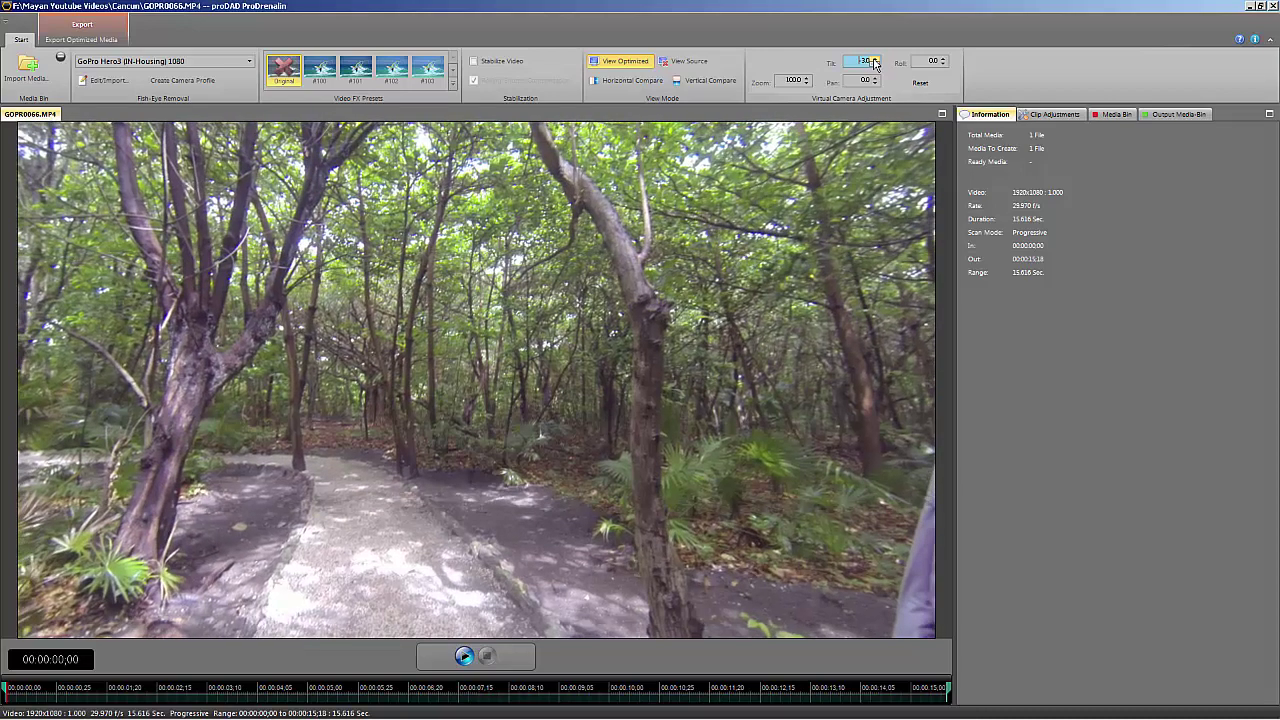
{"action": "scroll", "coordinate": [874, 63], "scroll_direction": "down", "scroll_amount": 2}
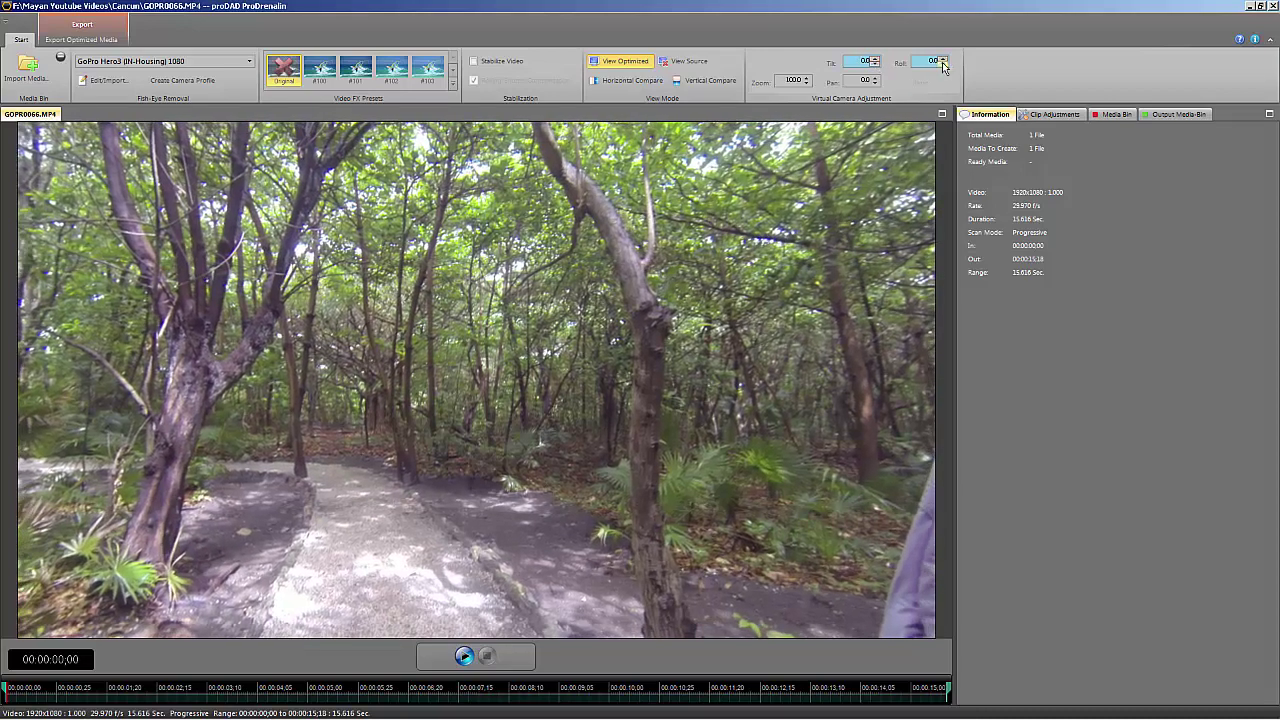
{"action": "scroll", "coordinate": [946, 64], "scroll_direction": "up", "scroll_amount": 6}
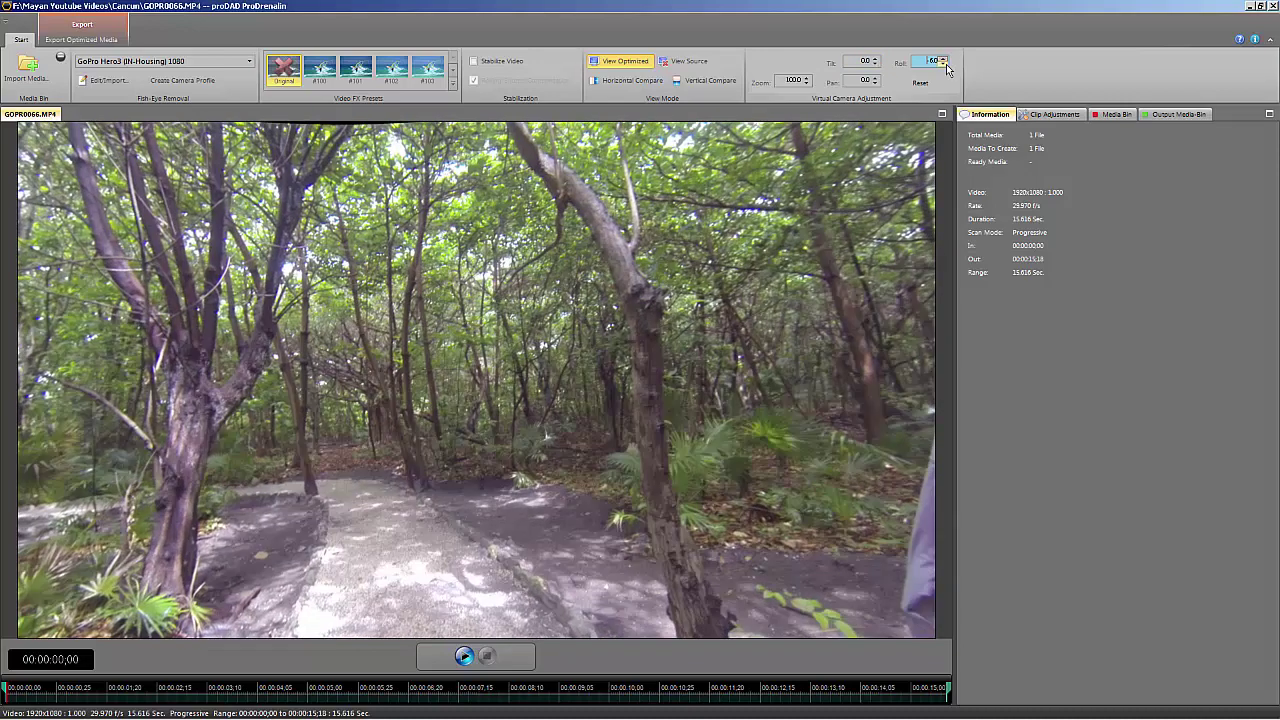
{"action": "scroll", "coordinate": [946, 62], "scroll_direction": "up", "scroll_amount": 4}
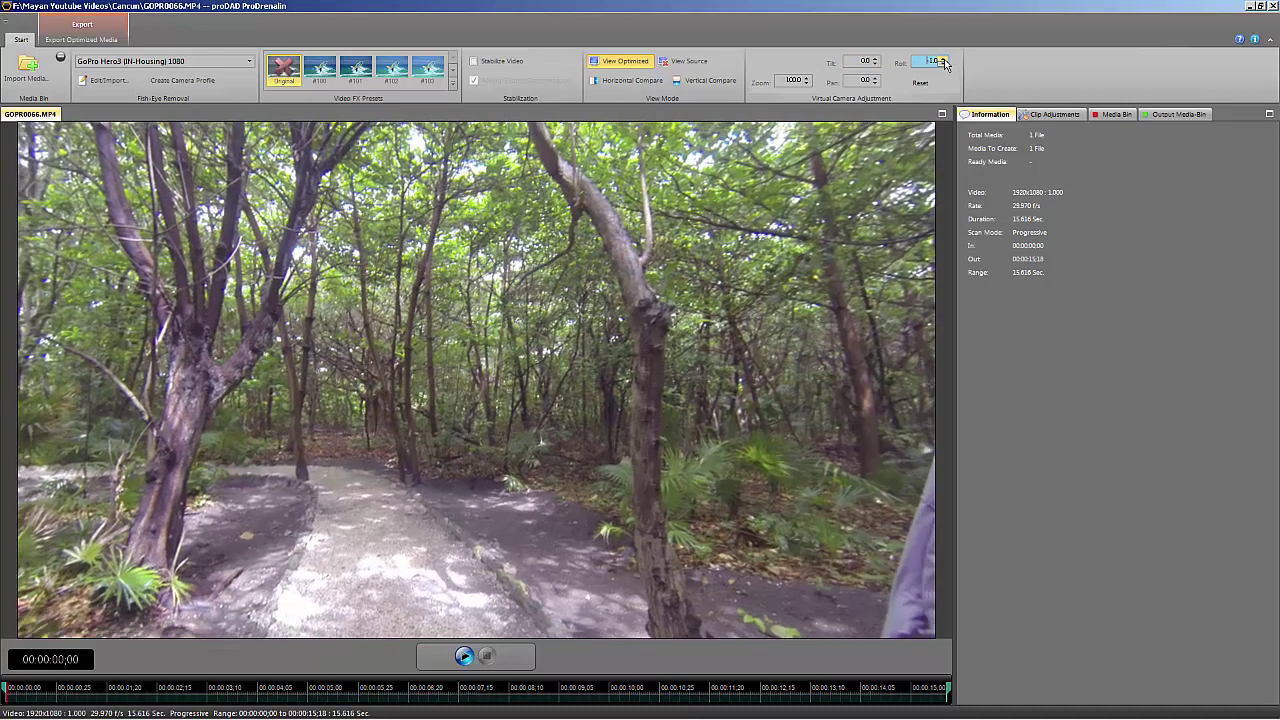
{"action": "left_click", "coordinate": [920, 83]}
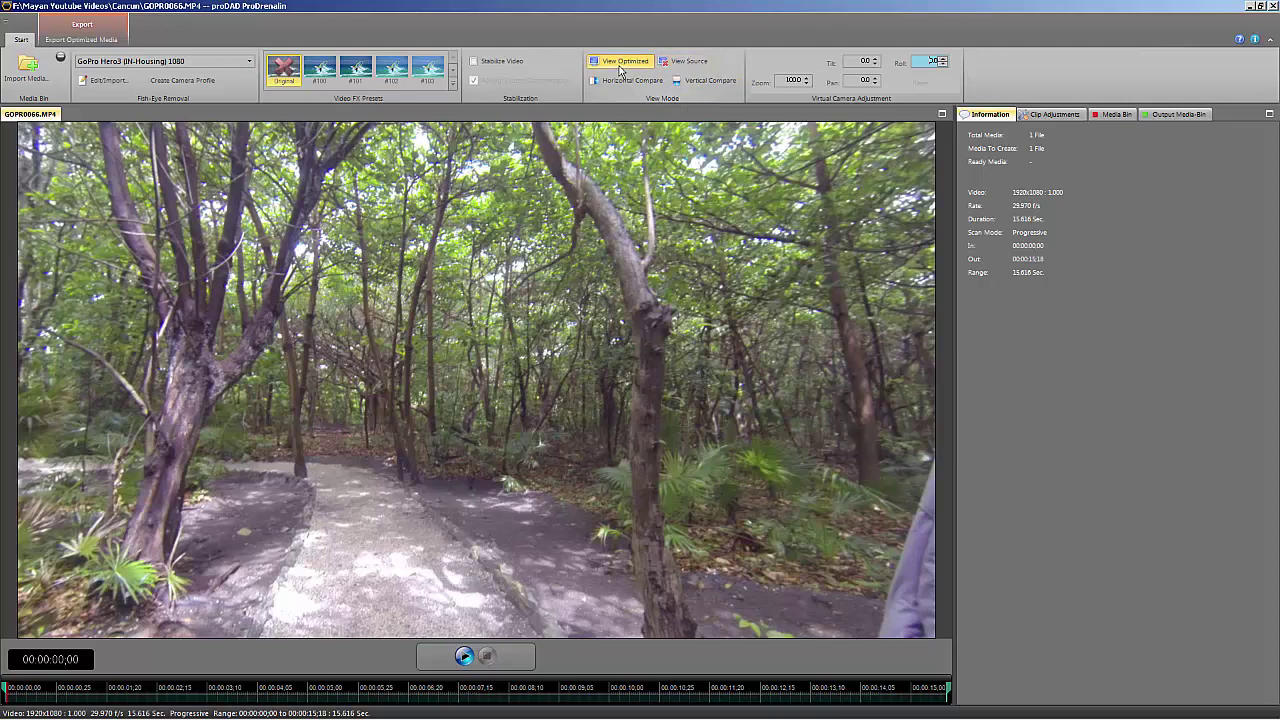
Toggle between View Source and View Optimized previews.
{"action": "left_click", "coordinate": [679, 65]}
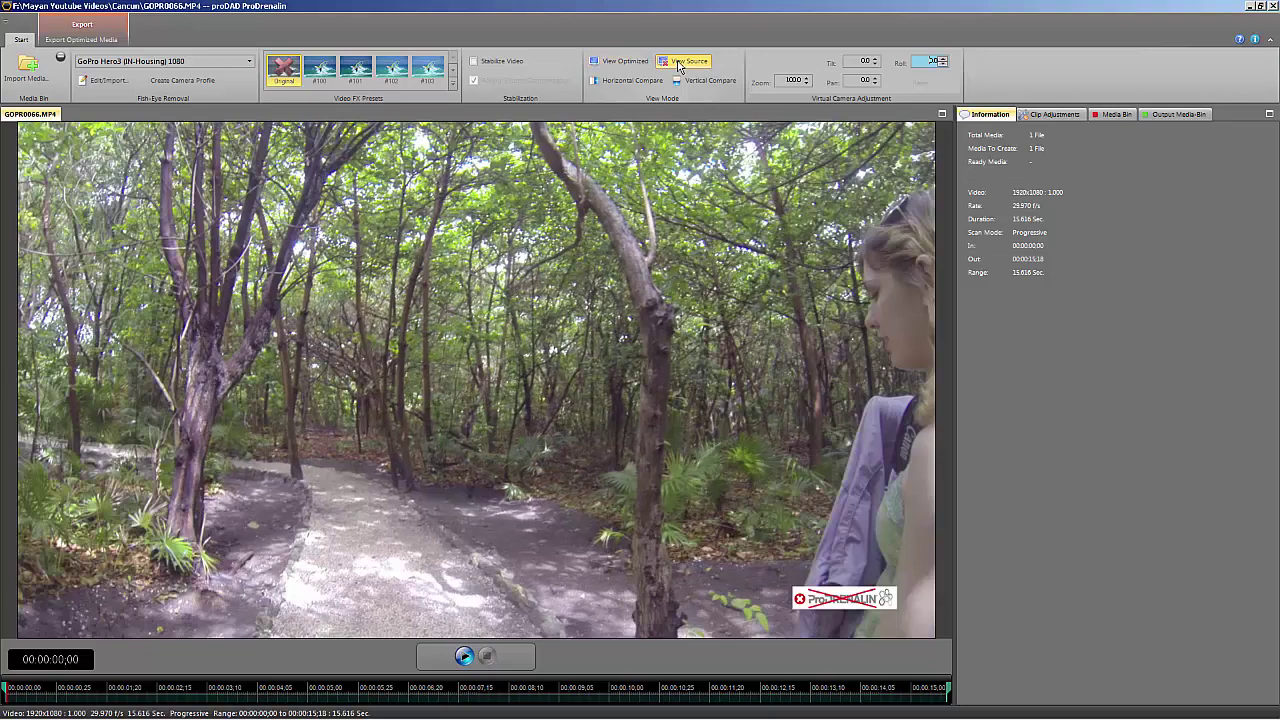
{"action": "left_click", "coordinate": [679, 65]}
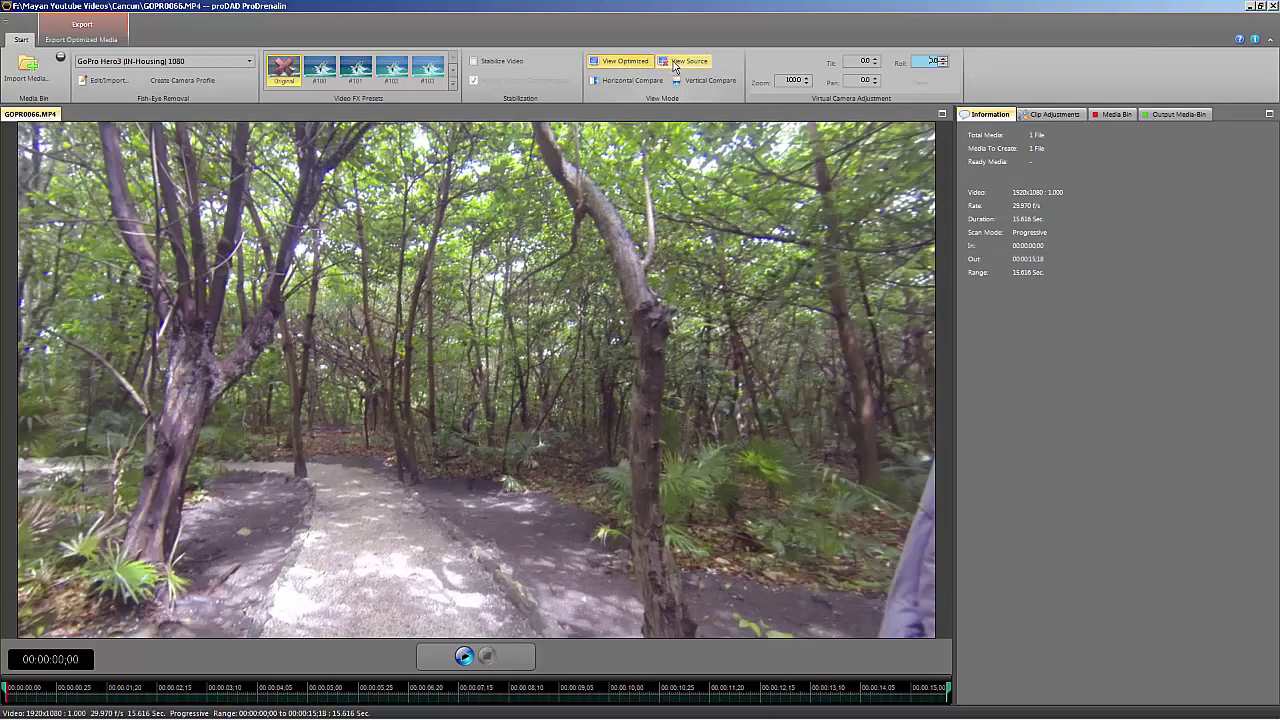
{"action": "left_click", "coordinate": [675, 66]}
{"action": "left_click", "coordinate": [640, 66]}
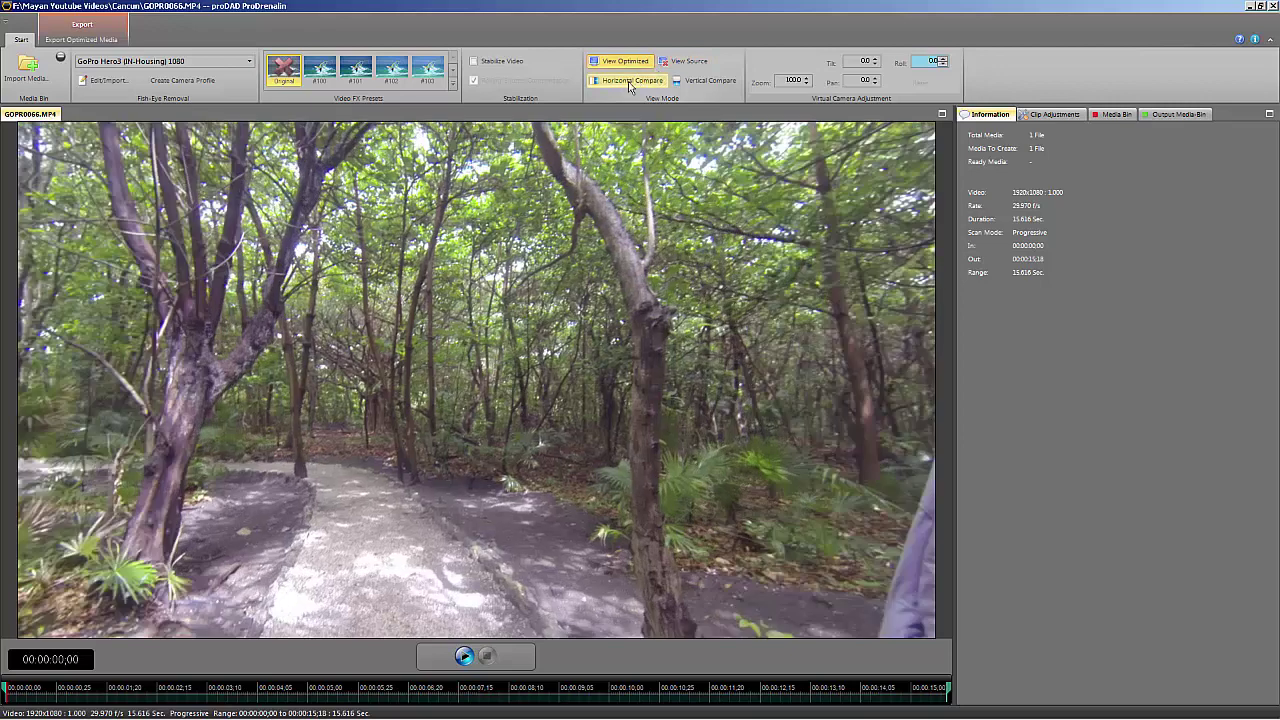
Try Vertical Compare, then settle on Horizontal Compare view mode.
{"action": "left_click", "coordinate": [630, 80]}
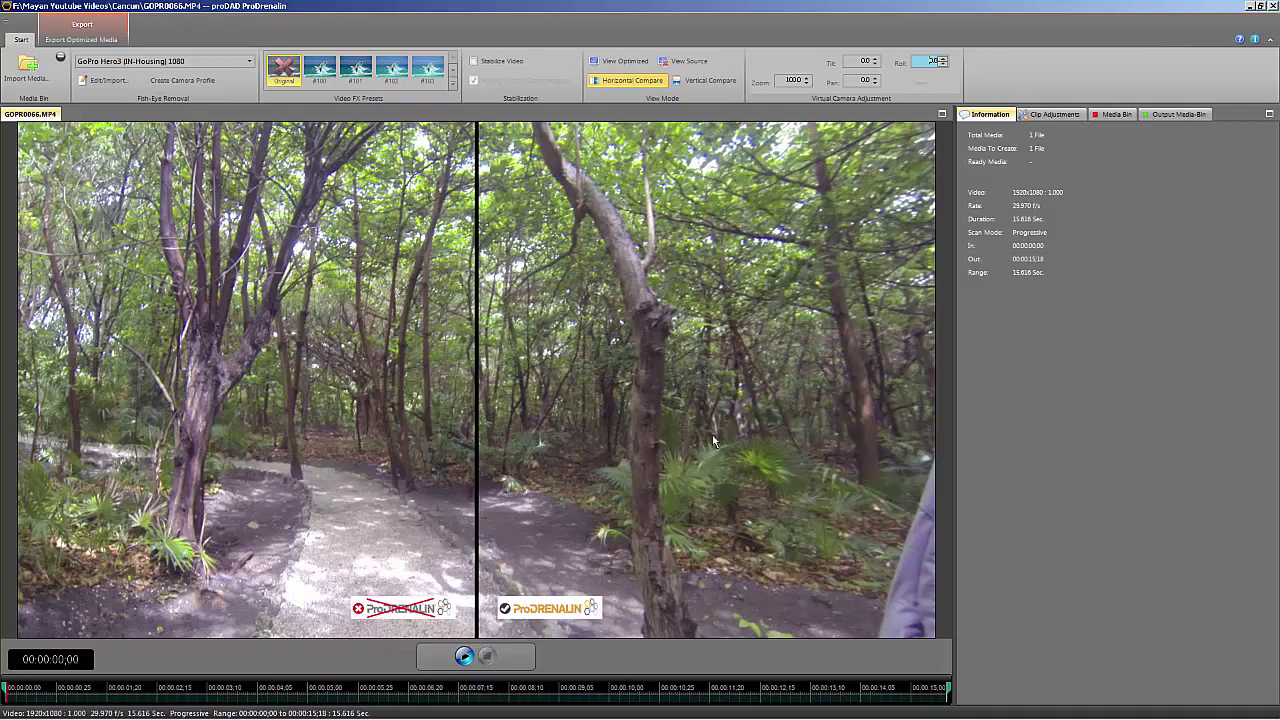
{"action": "left_click", "coordinate": [693, 84]}
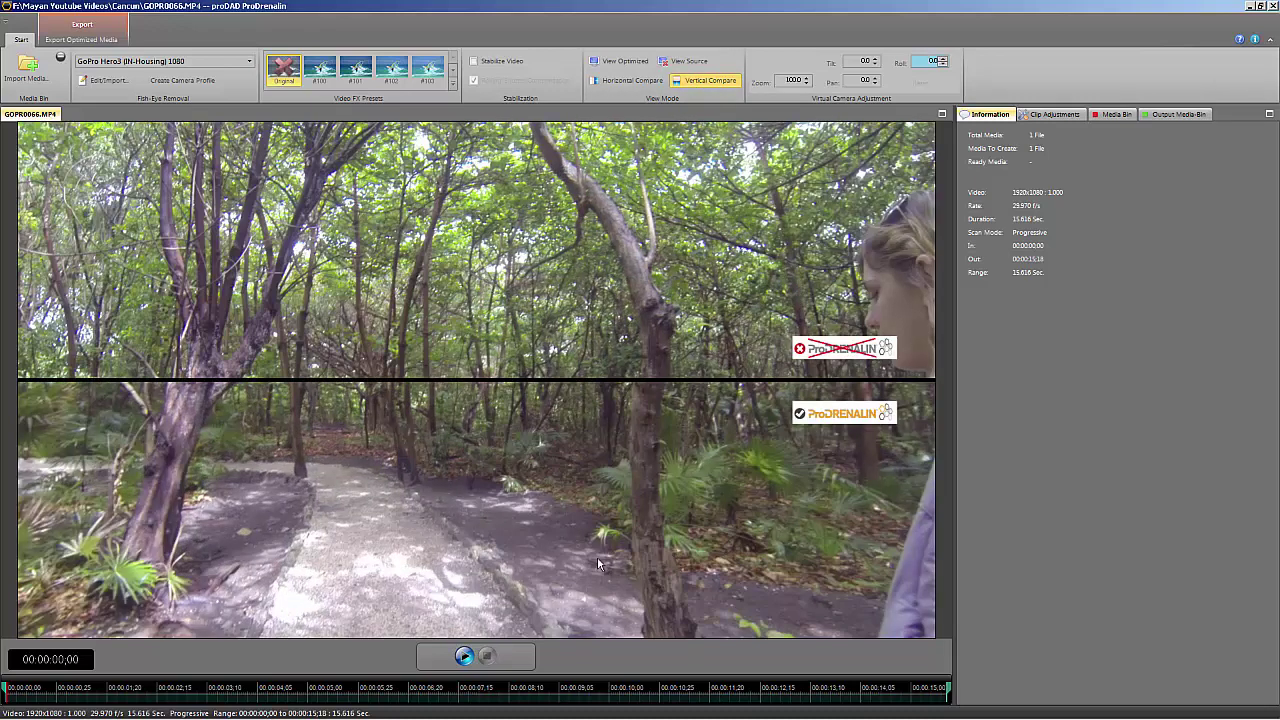
{"action": "left_click", "coordinate": [624, 86]}
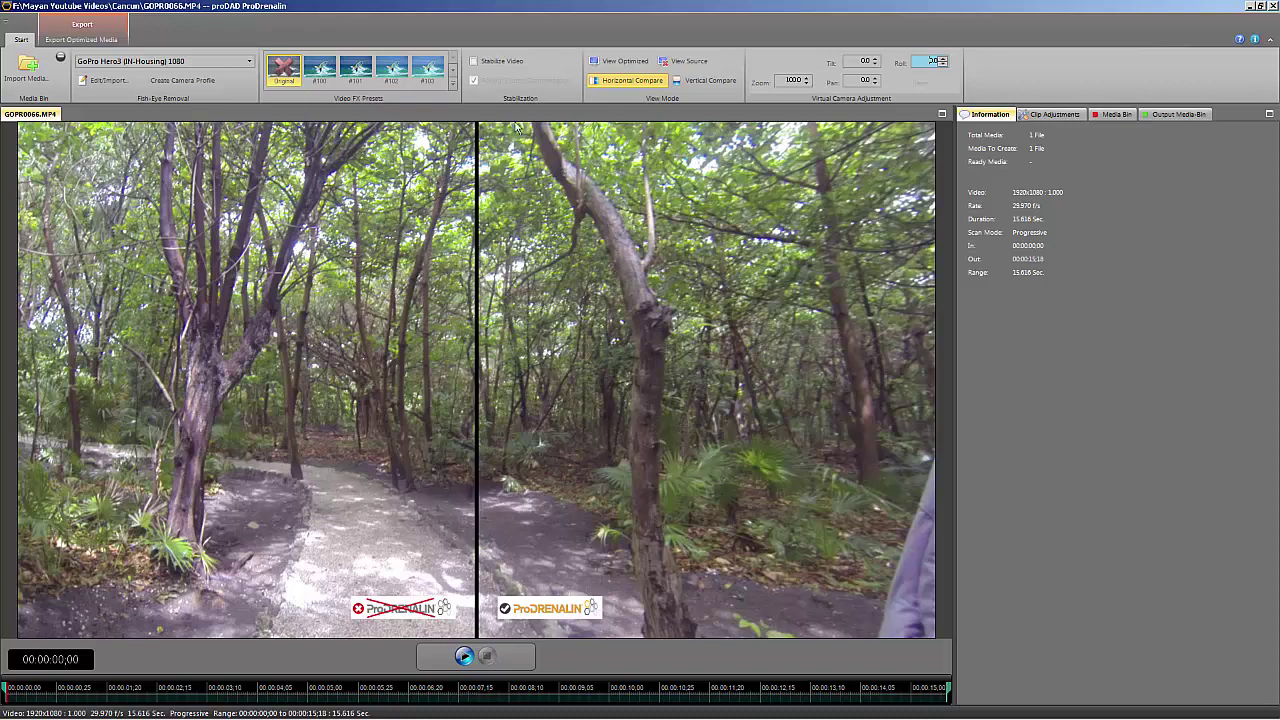
Try Contrast Looks preset #102, then apply preset #106 from the Video FX gallery.
{"action": "left_click", "coordinate": [451, 88]}
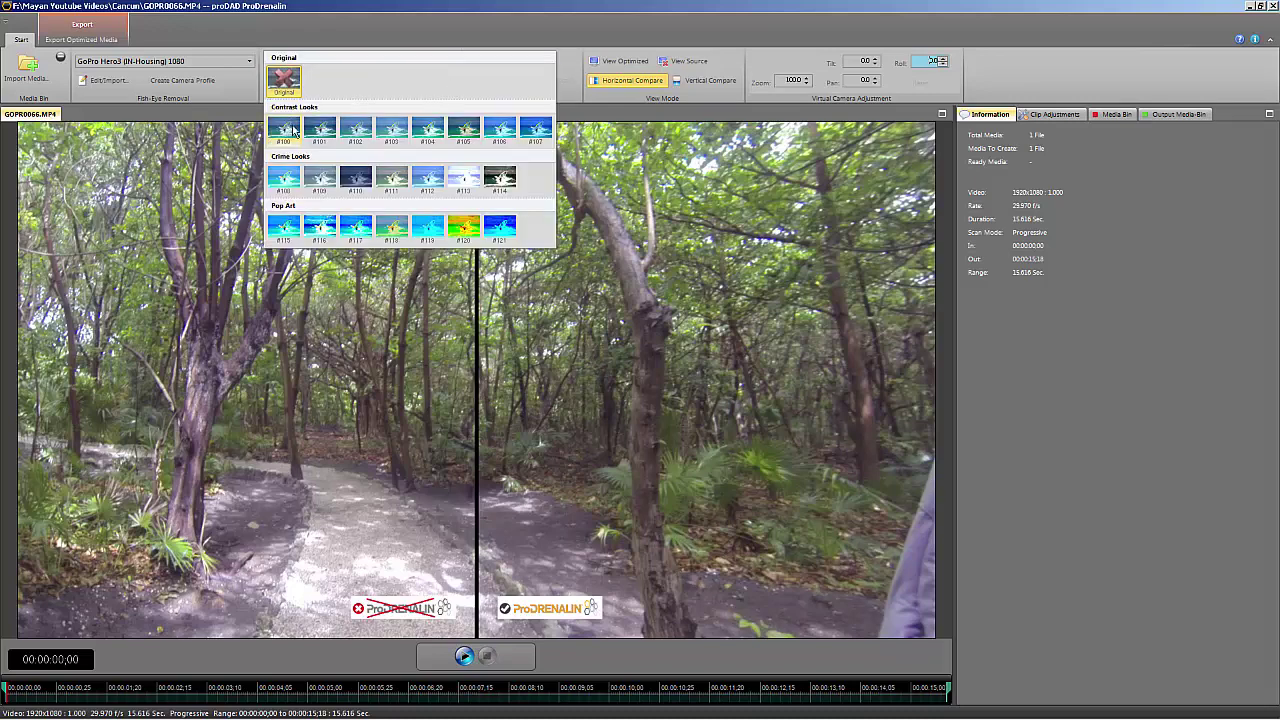
{"action": "left_click", "coordinate": [366, 133]}
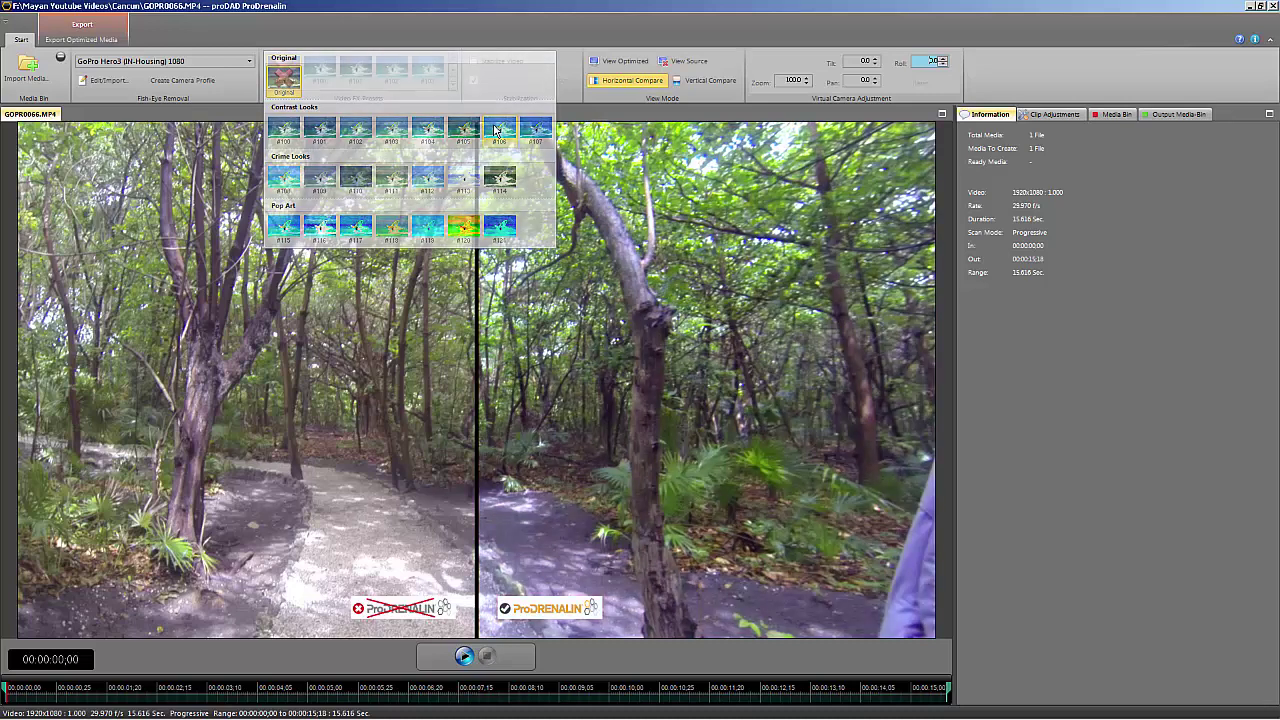
{"action": "left_click", "coordinate": [500, 135]}
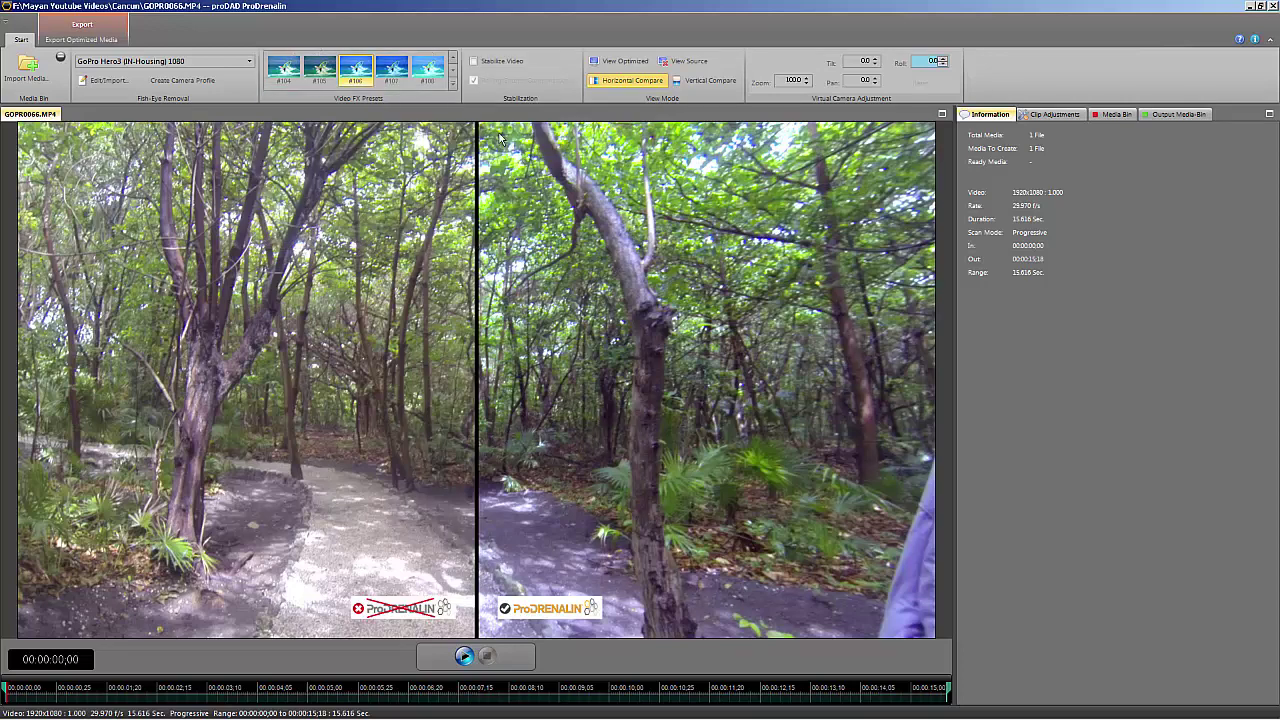
Set White Balance from -25 to -21 in Clip Adjustments, then return to Information.
{"action": "left_click", "coordinate": [1053, 116]}
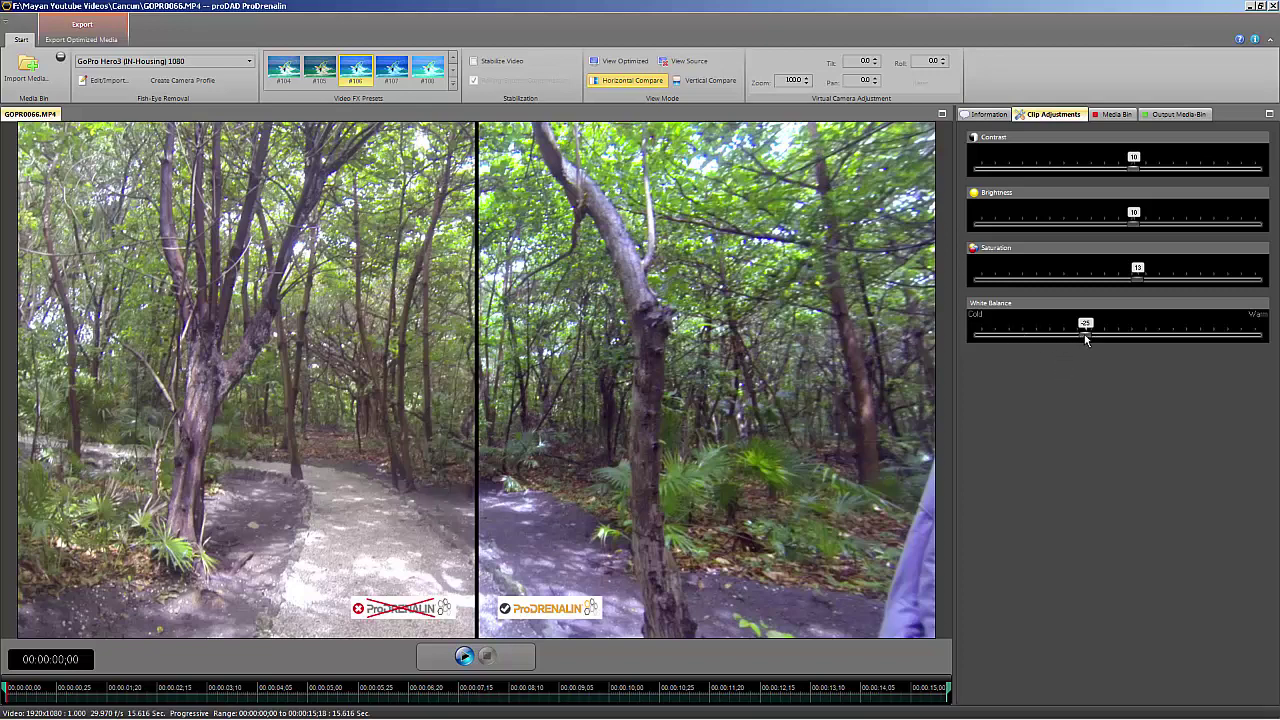
{"action": "left_click_drag", "start_coordinate": [1085, 336], "coordinate": [1107, 338]}
{"action": "left_click", "coordinate": [986, 114]}
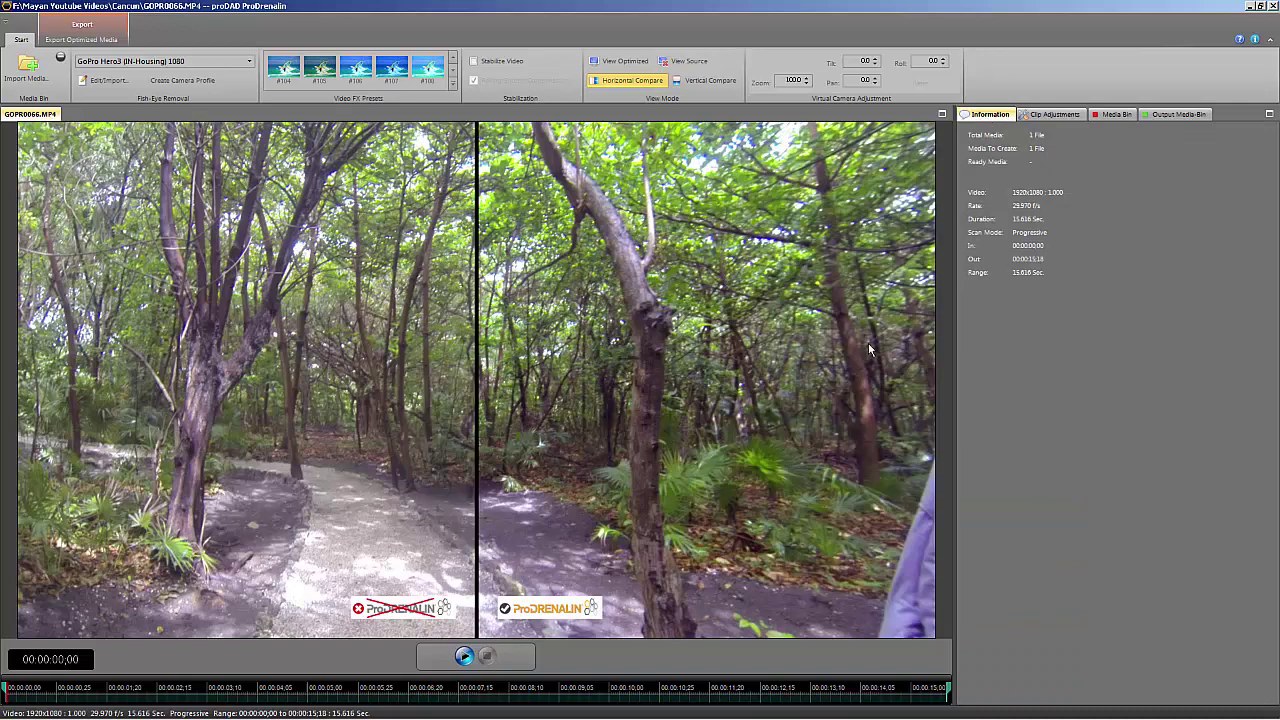
{"action": "left_click", "coordinate": [1047, 114]}
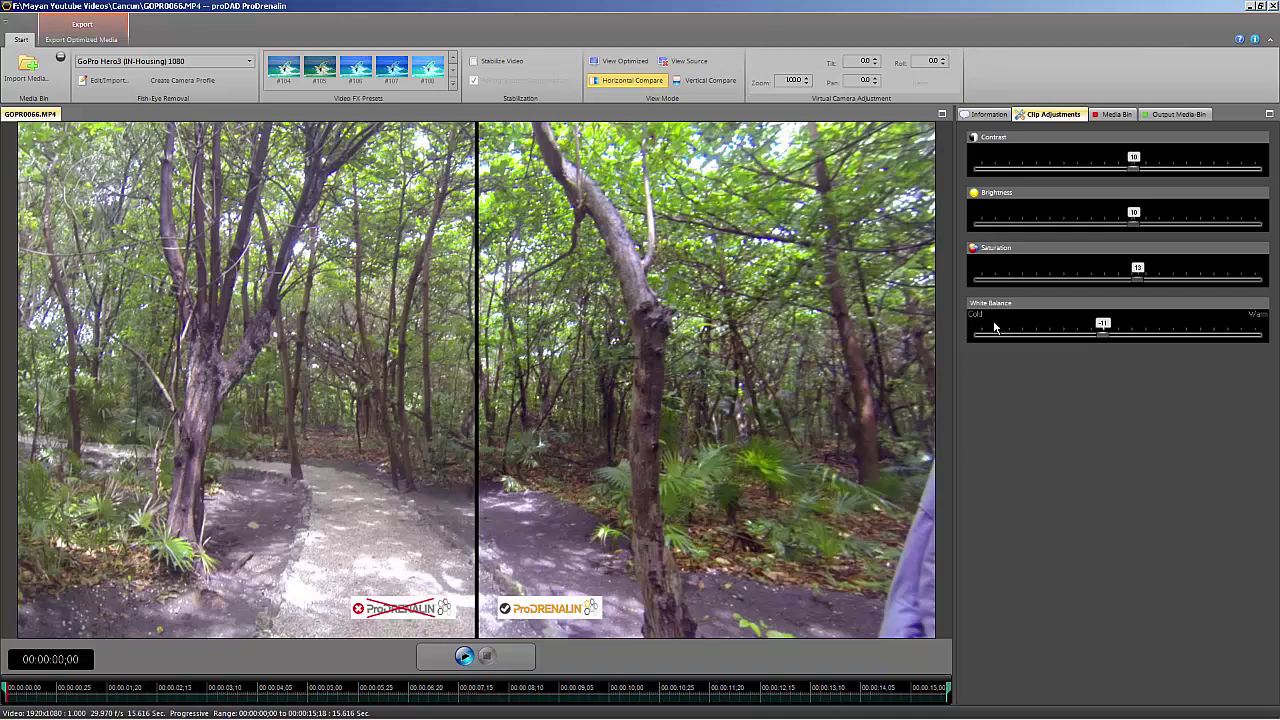
{"action": "left_click", "coordinate": [990, 116]}
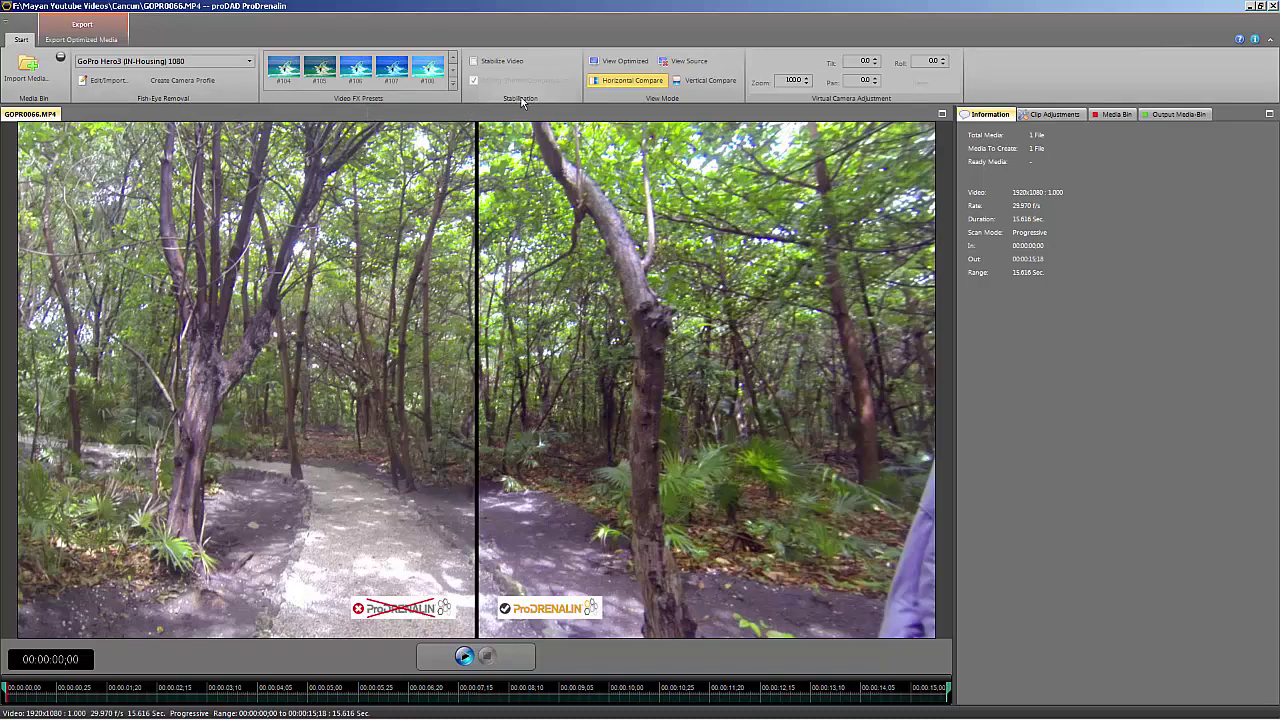
Enable Stabilize Video and Rolling-Shutter Compensation for the clip.
{"action": "left_click", "coordinate": [476, 62]}
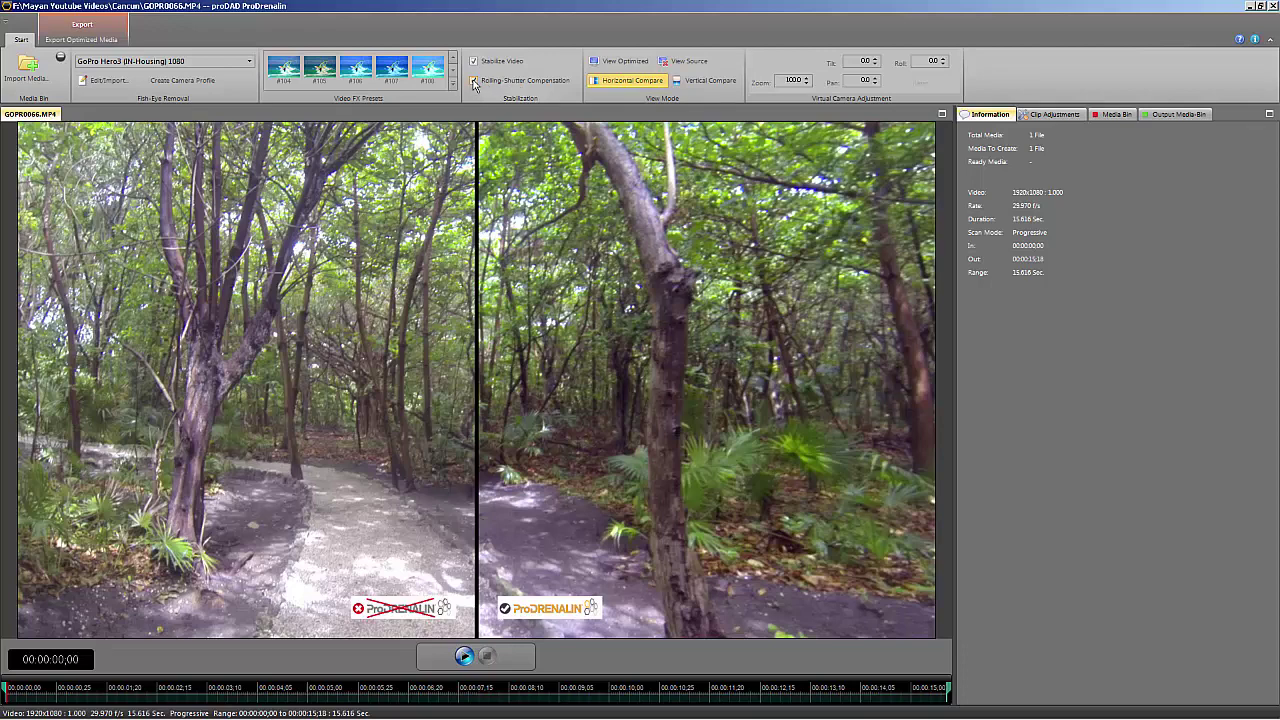
{"action": "left_click", "coordinate": [475, 85]}
{"action": "left_click", "coordinate": [474, 81]}
Play the clip to preview the stabilized, corrected, #106-graded result.
{"action": "left_click", "coordinate": [464, 657]}
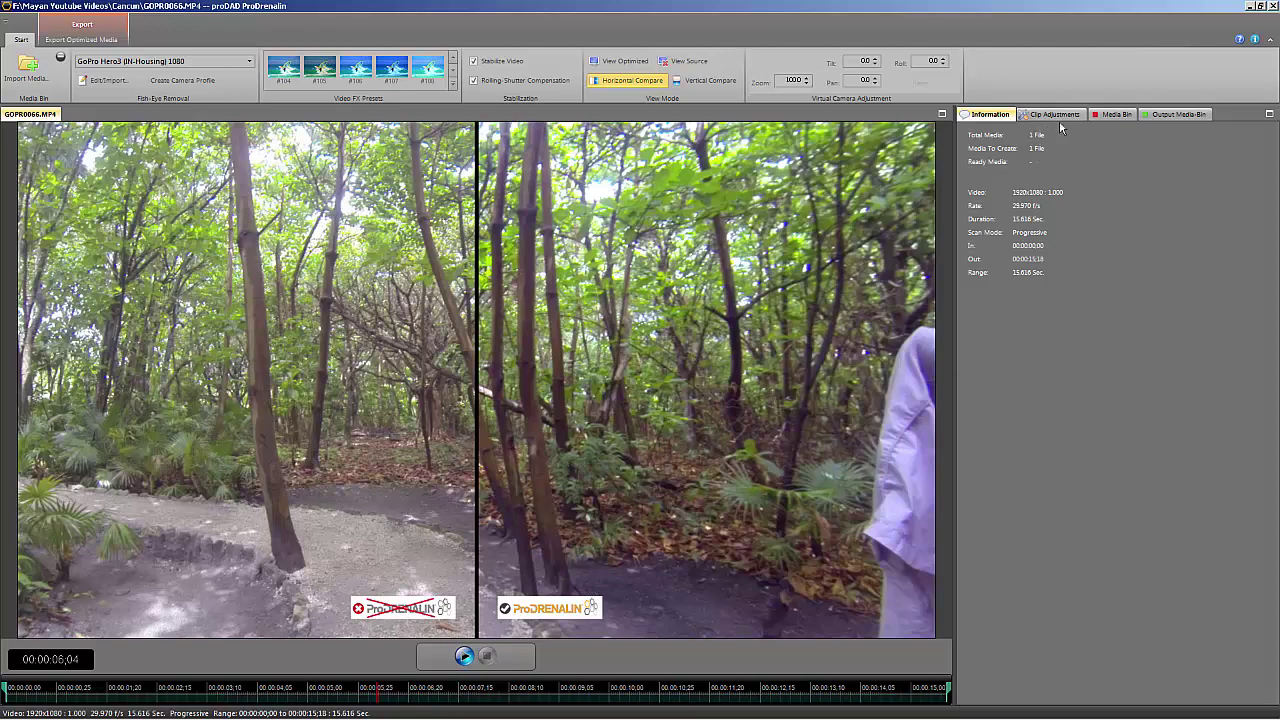
View the Media Bin and empty Output Media-Bin, then return to clip Information.
{"action": "left_click", "coordinate": [1115, 116]}
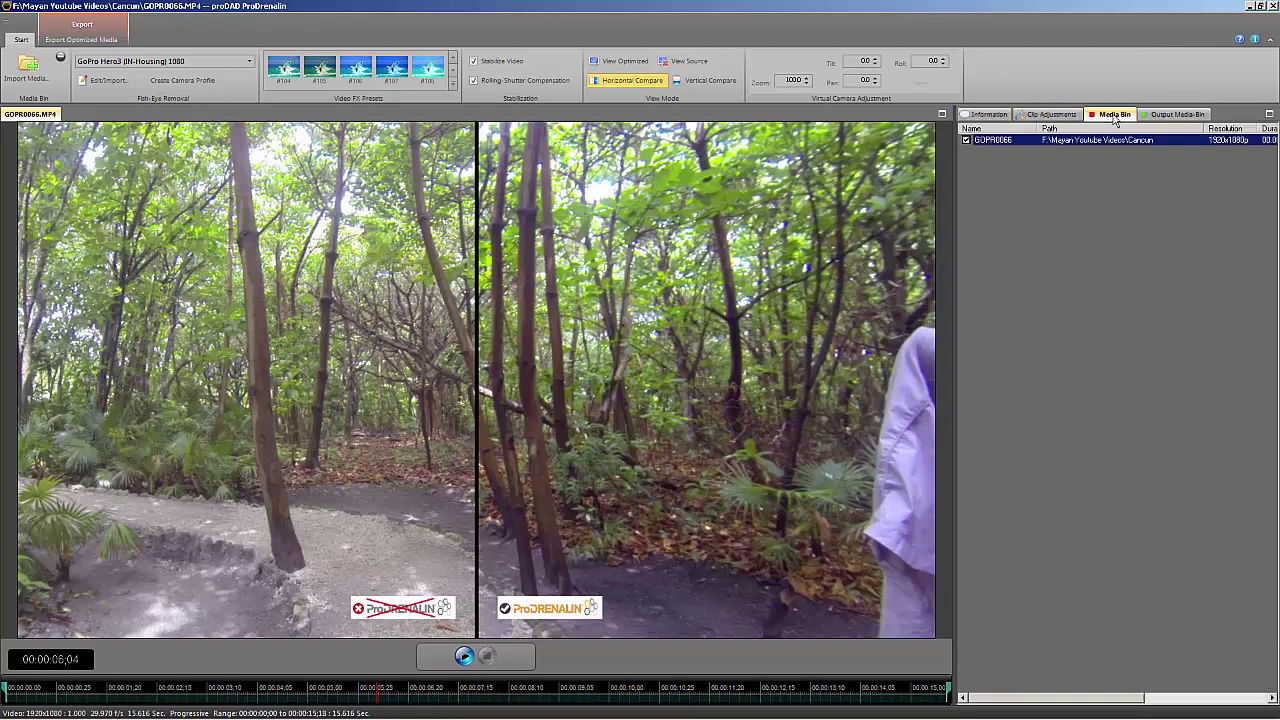
{"action": "left_click", "coordinate": [1172, 118]}
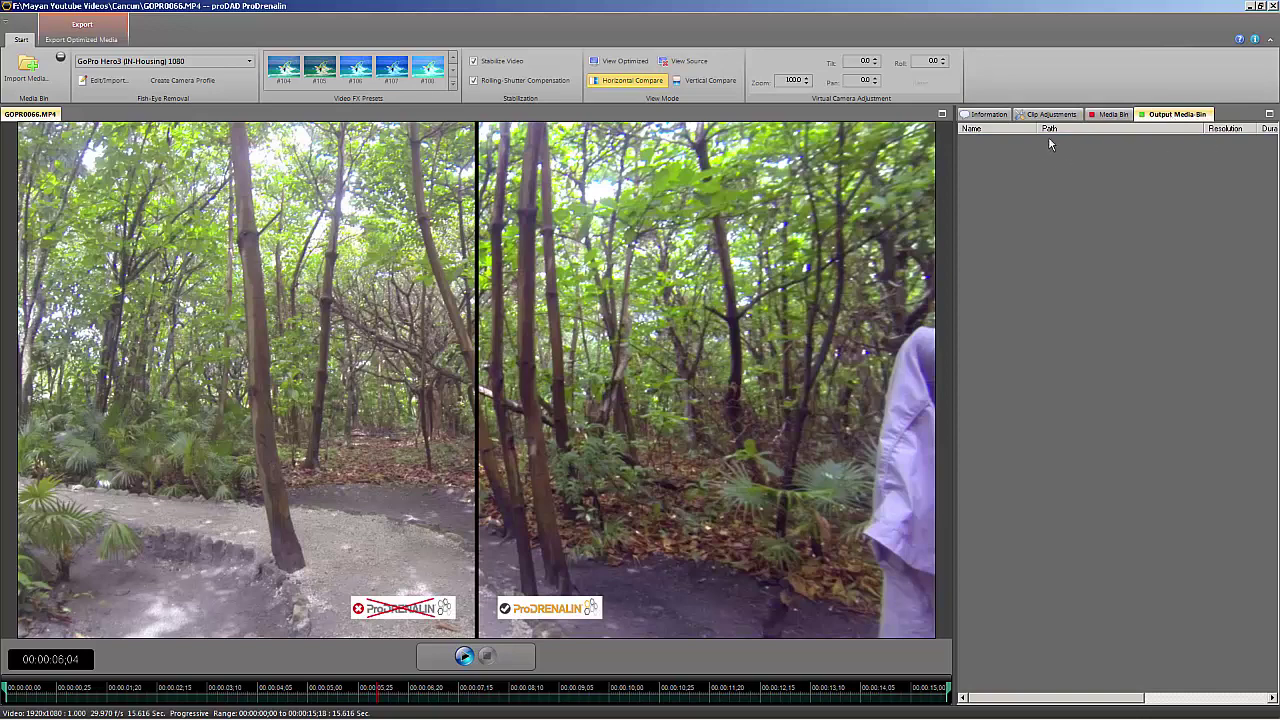
{"action": "left_click", "coordinate": [993, 116]}
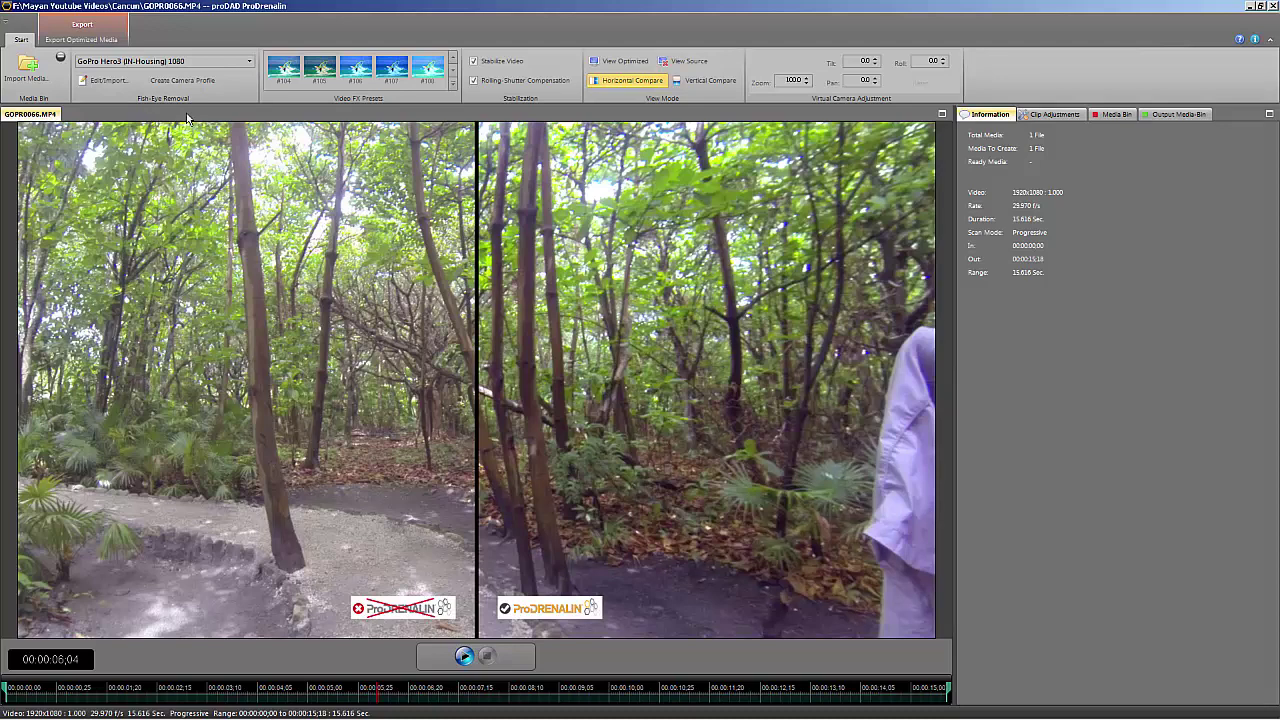
Set the optimized-media export folder to F:\Mayan Youtube Videos\Cancun\Demos.
{"action": "left_click", "coordinate": [72, 42]}
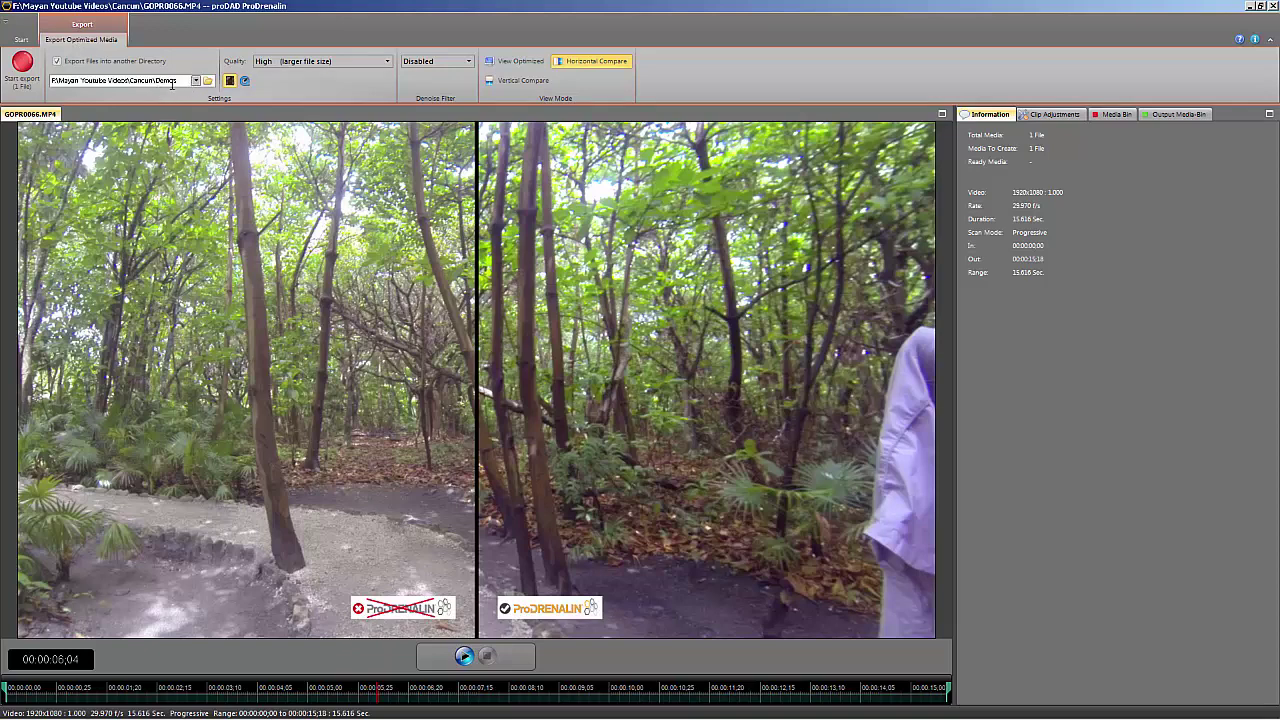
{"action": "type", "text": "s"}
{"action": "key", "text": "ctrl+a"}
{"action": "left_click", "coordinate": [207, 80]}
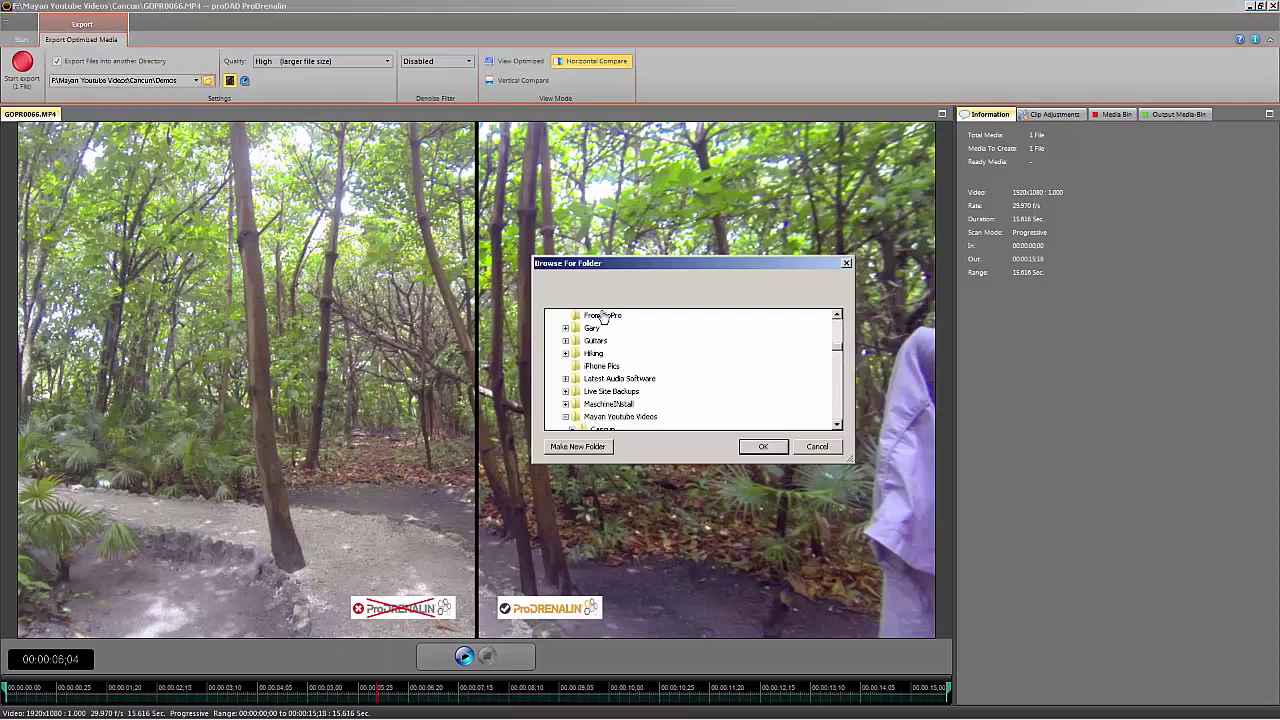
{"action": "left_click", "coordinate": [814, 452]}
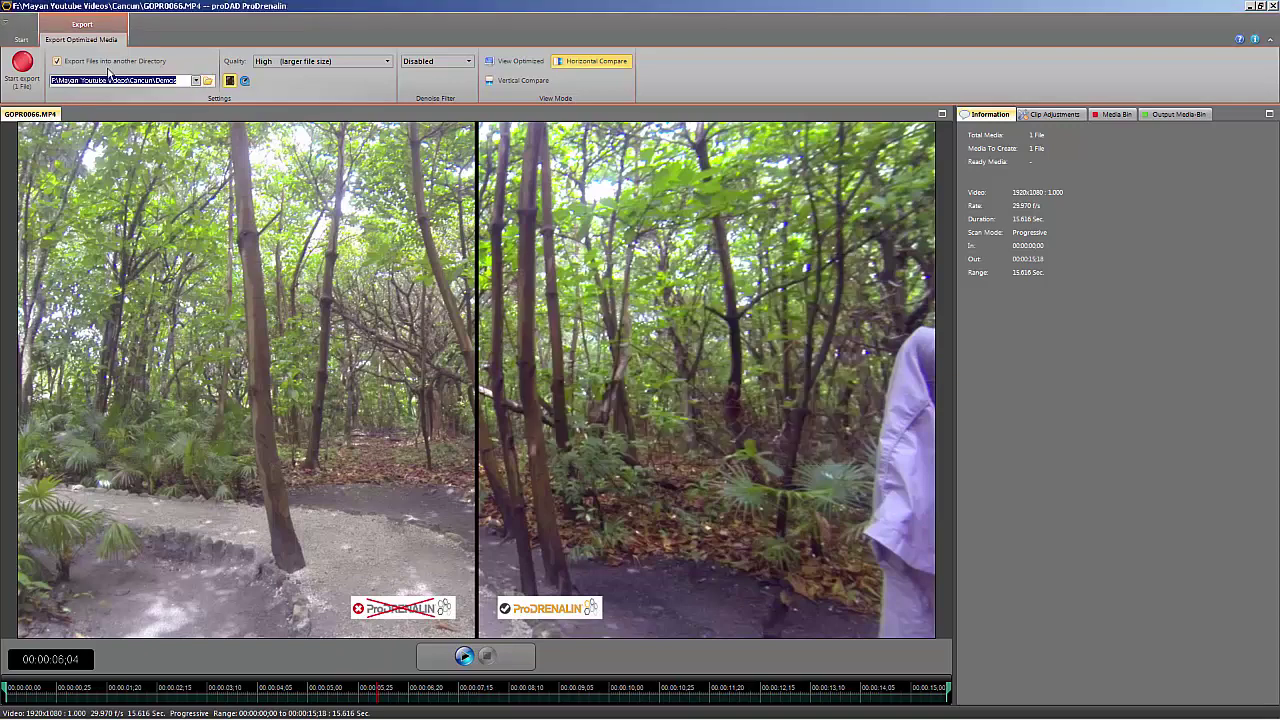
{"action": "left_click", "coordinate": [196, 81]}
{"action": "left_click", "coordinate": [197, 81]}
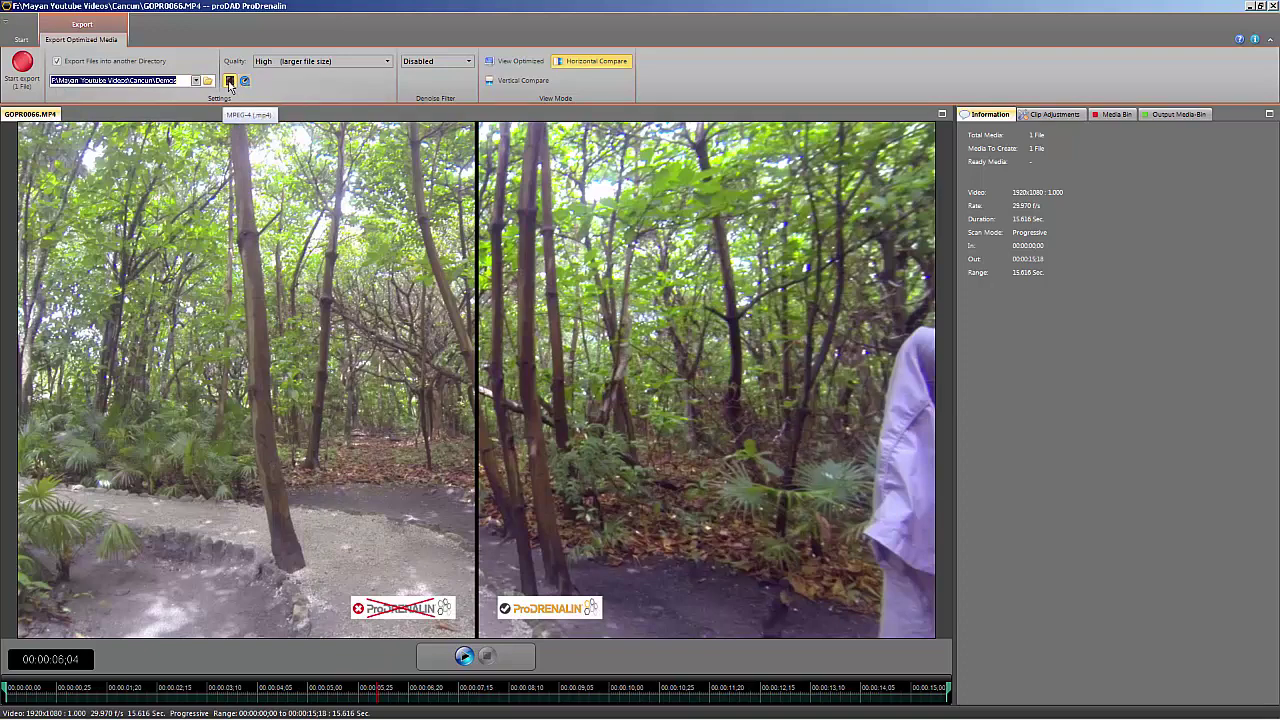
{"action": "left_click", "coordinate": [307, 66]}
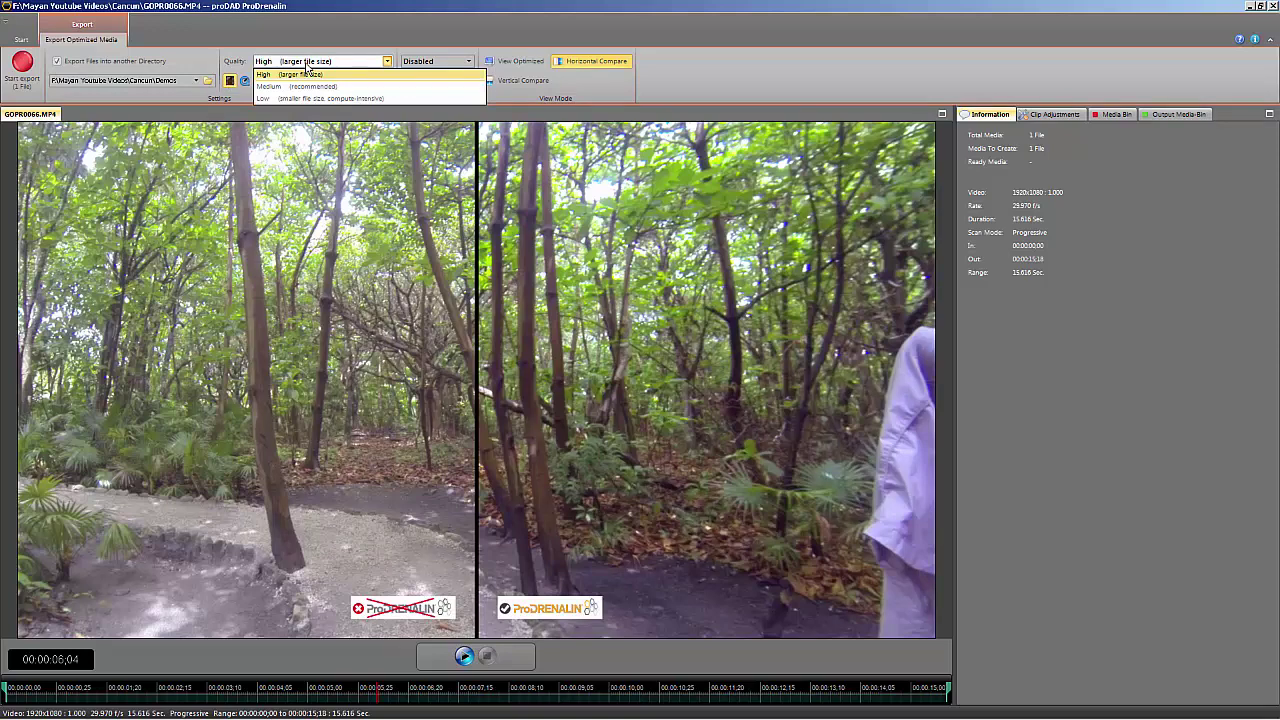
{"action": "left_click", "coordinate": [307, 65]}
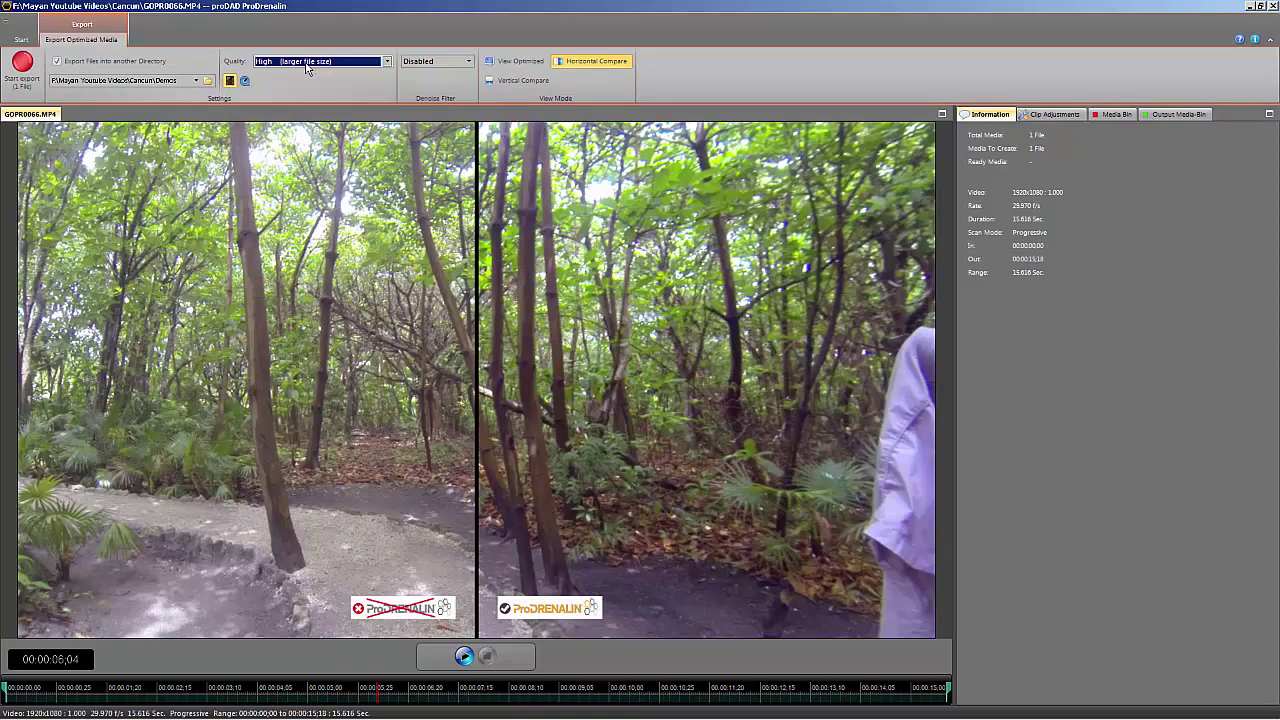
{"action": "left_click", "coordinate": [468, 62]}
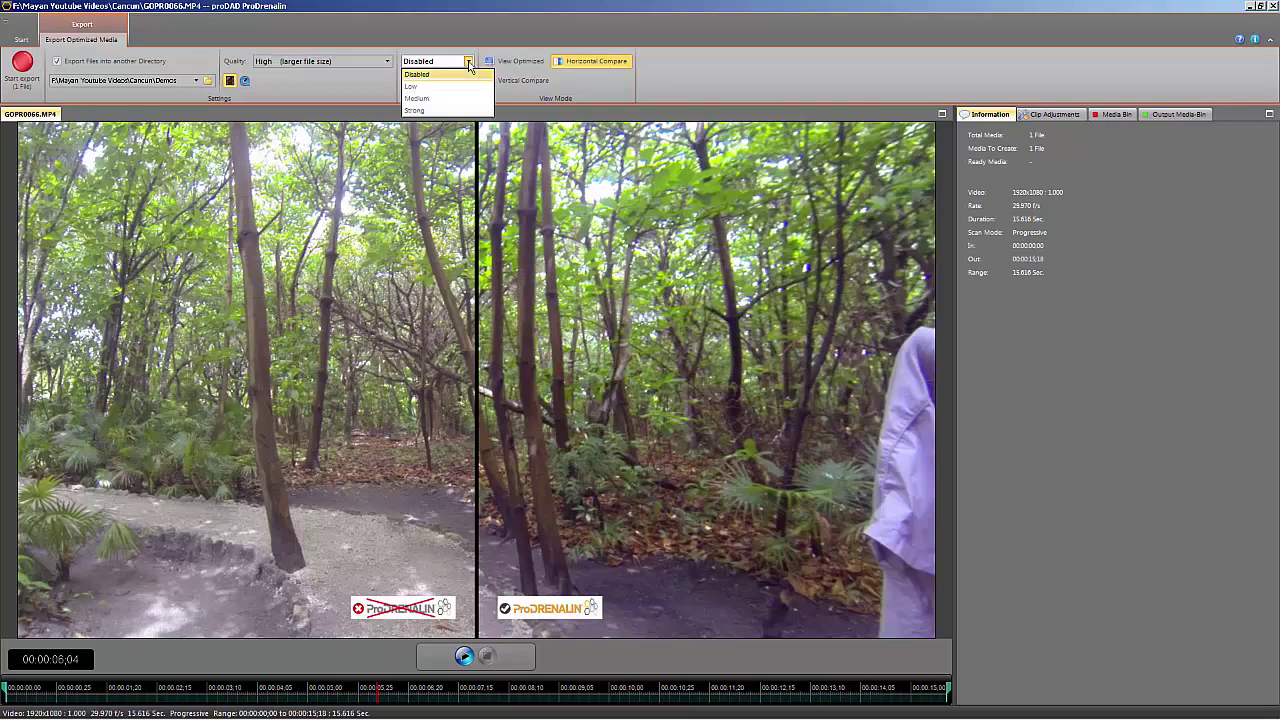
{"action": "left_click", "coordinate": [416, 98]}
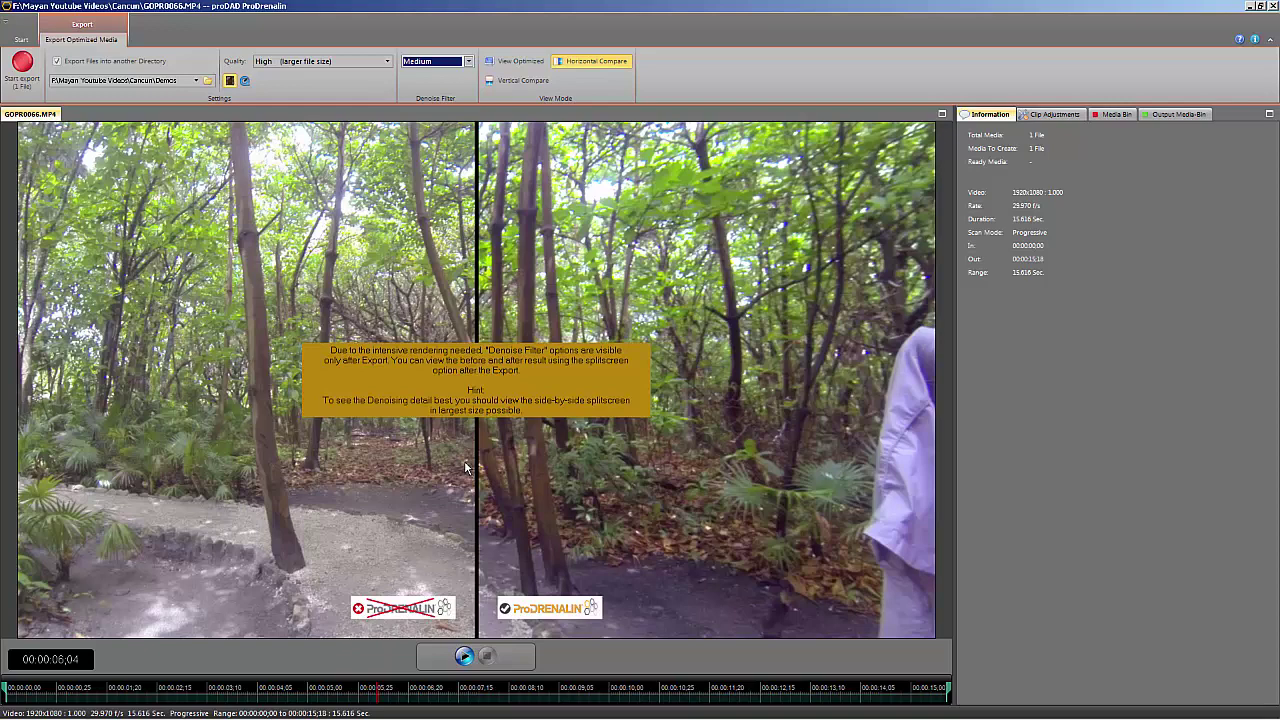
{"action": "left_click", "coordinate": [469, 62]}
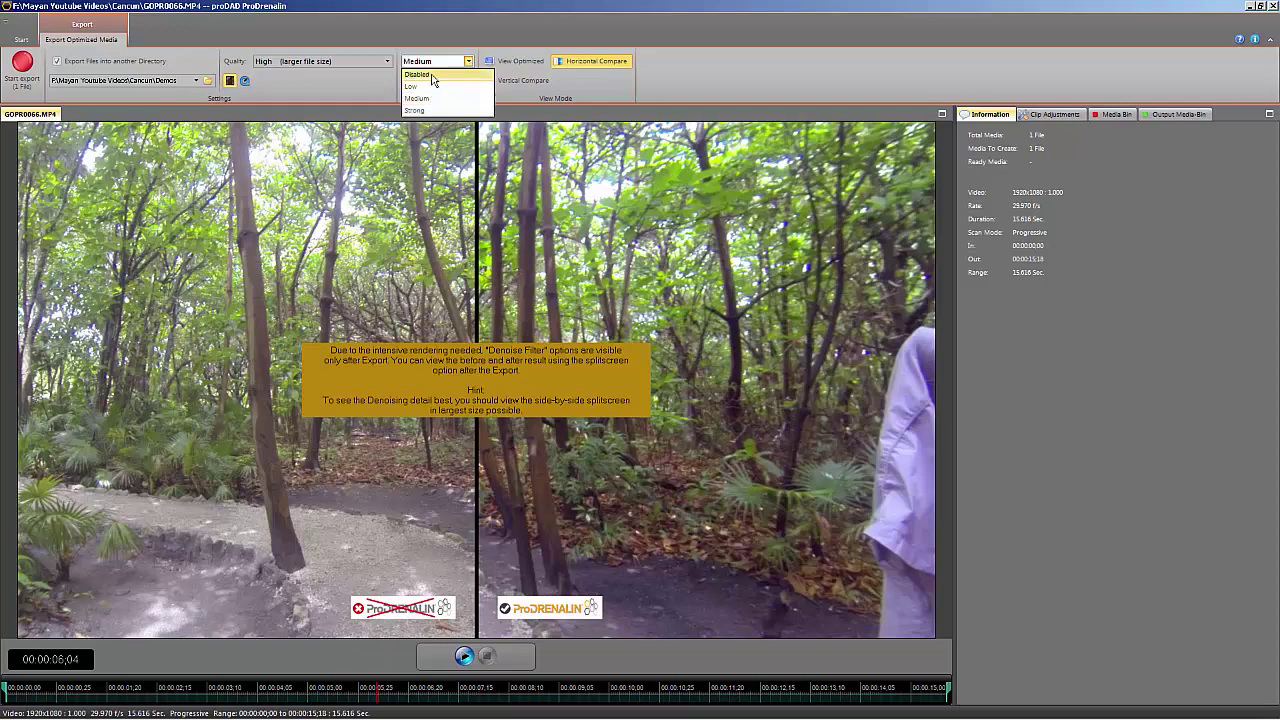
{"action": "left_click", "coordinate": [433, 76]}
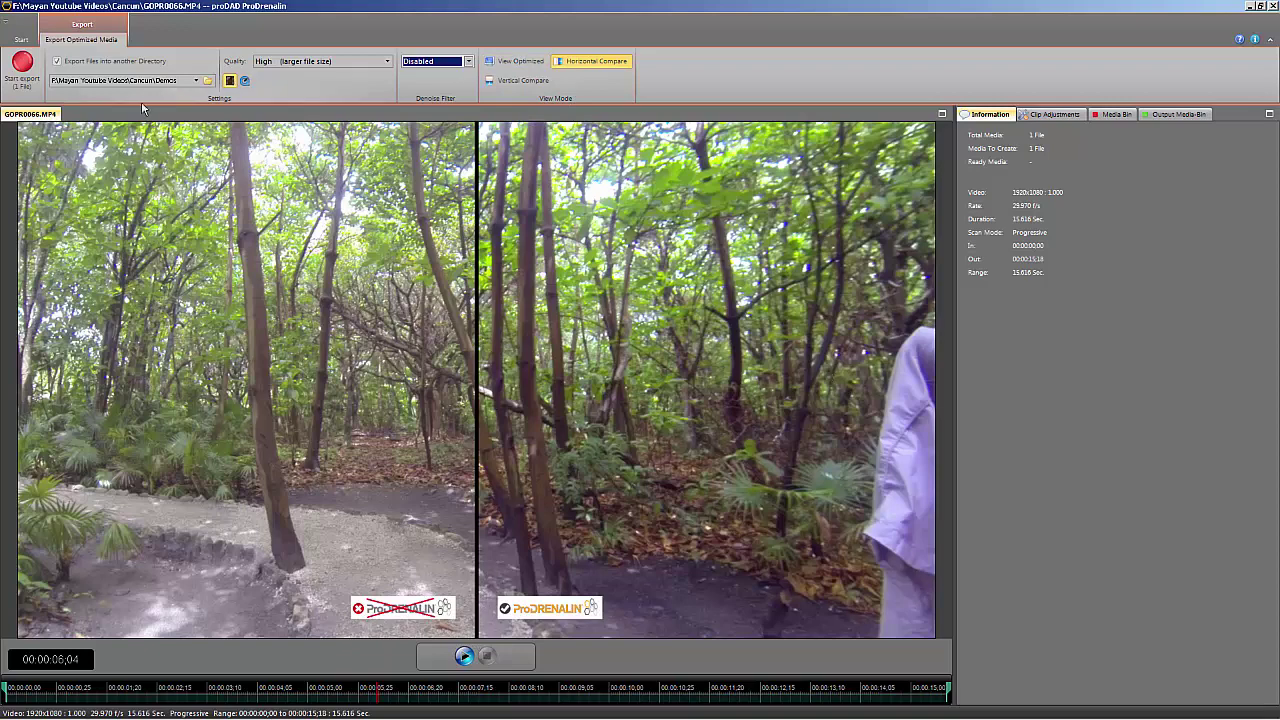
Export the corrected clip as optimized media to GOPR0066.mp4 in the Demos folder.
{"action": "left_click", "coordinate": [22, 66]}
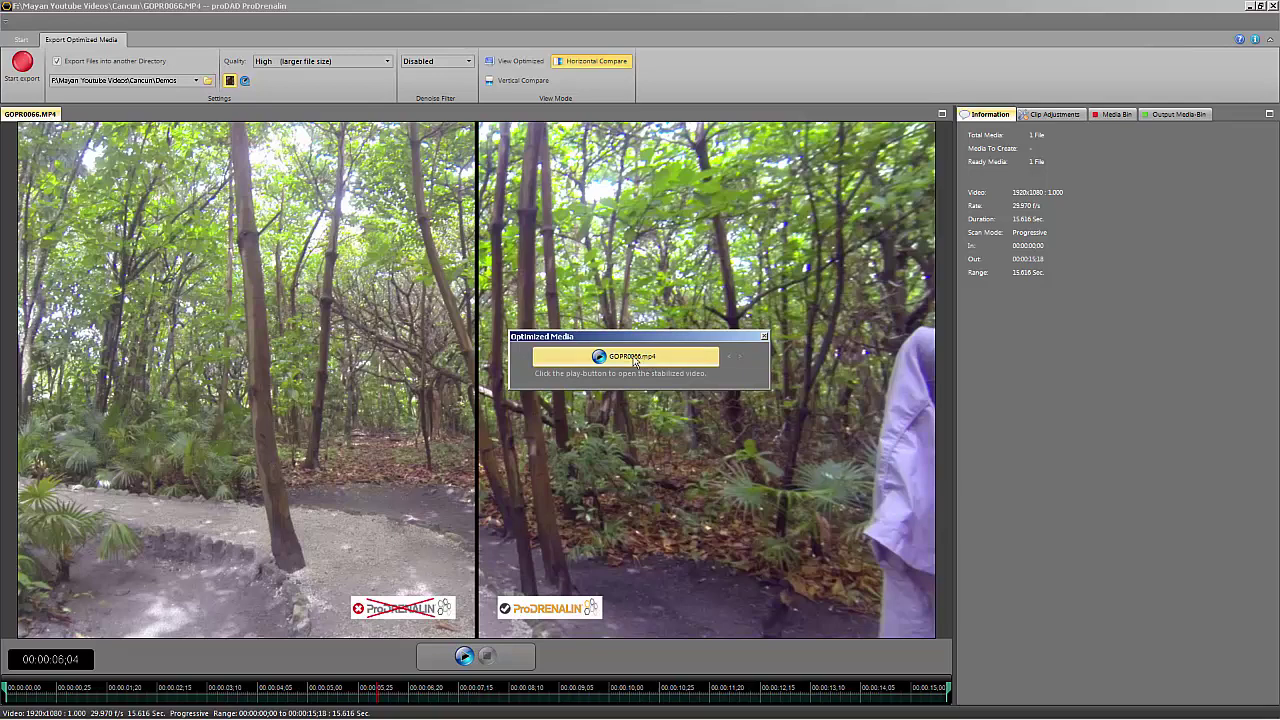
Watch the side-by-side GOPR0066.mp4 export, then switch to View Optimized and export again.
{"action": "left_click", "coordinate": [633, 358]}
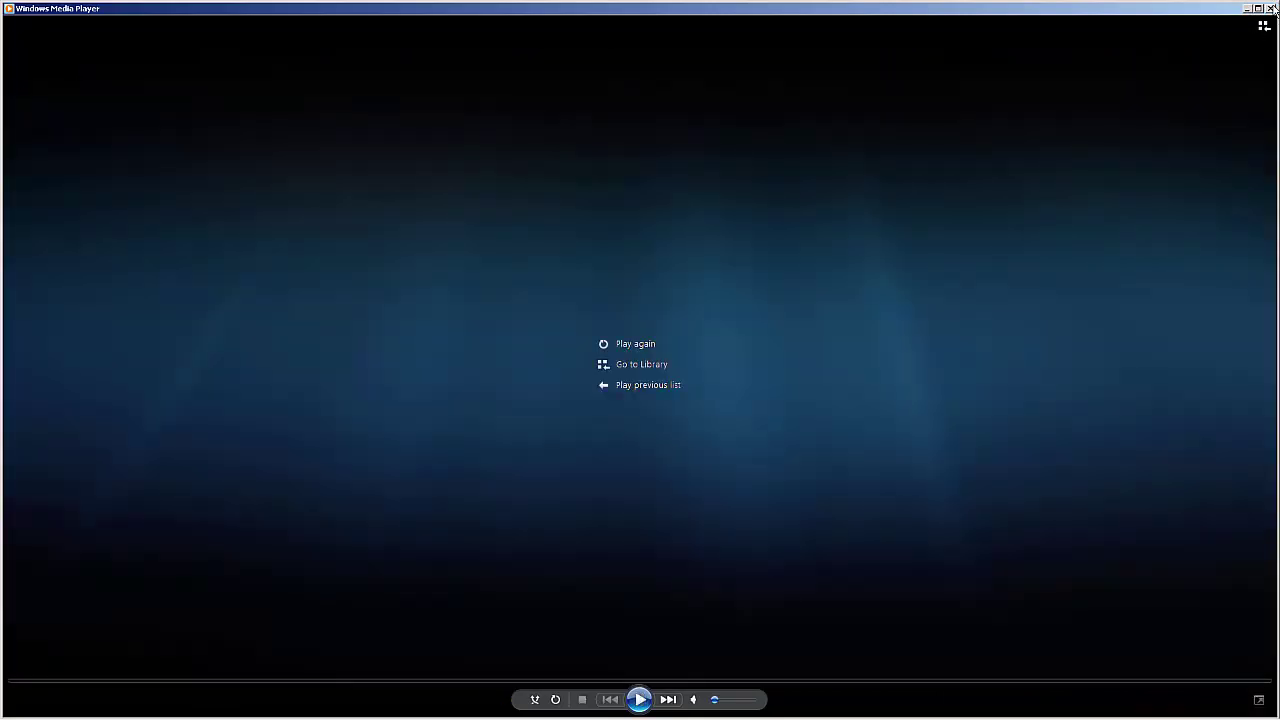
{"action": "left_click", "coordinate": [1271, 8]}
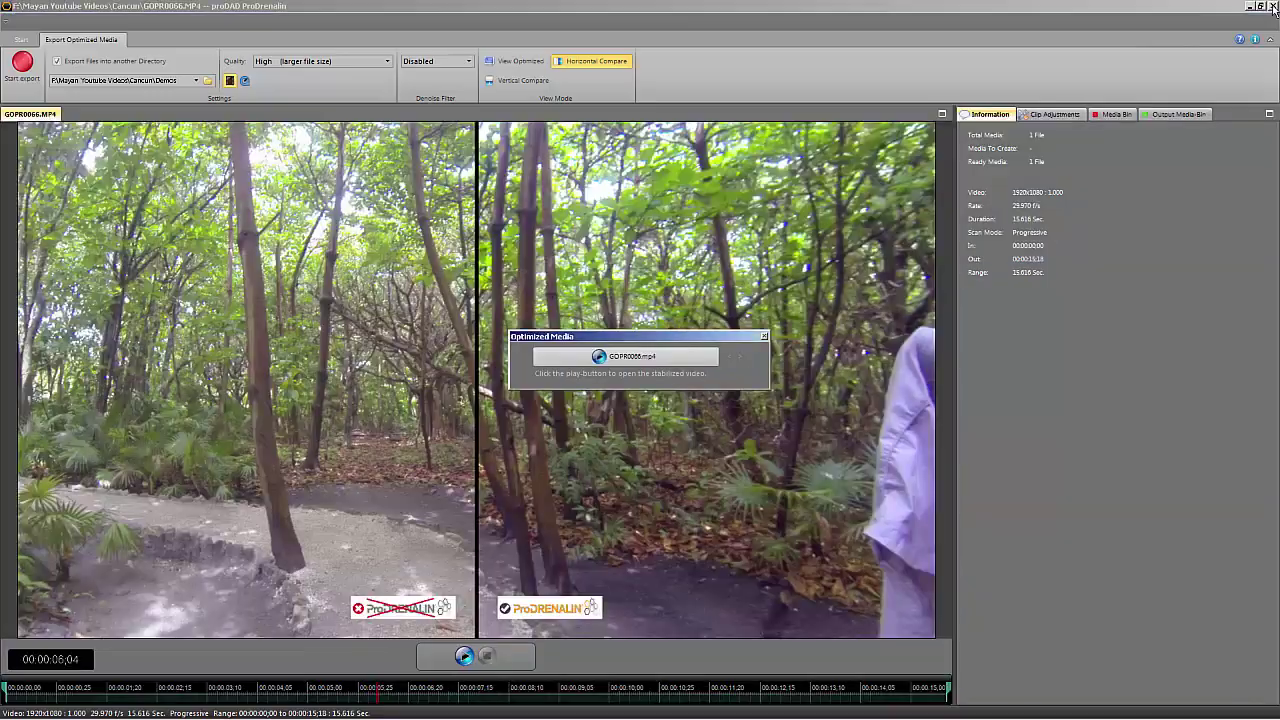
{"action": "left_click", "coordinate": [764, 336]}
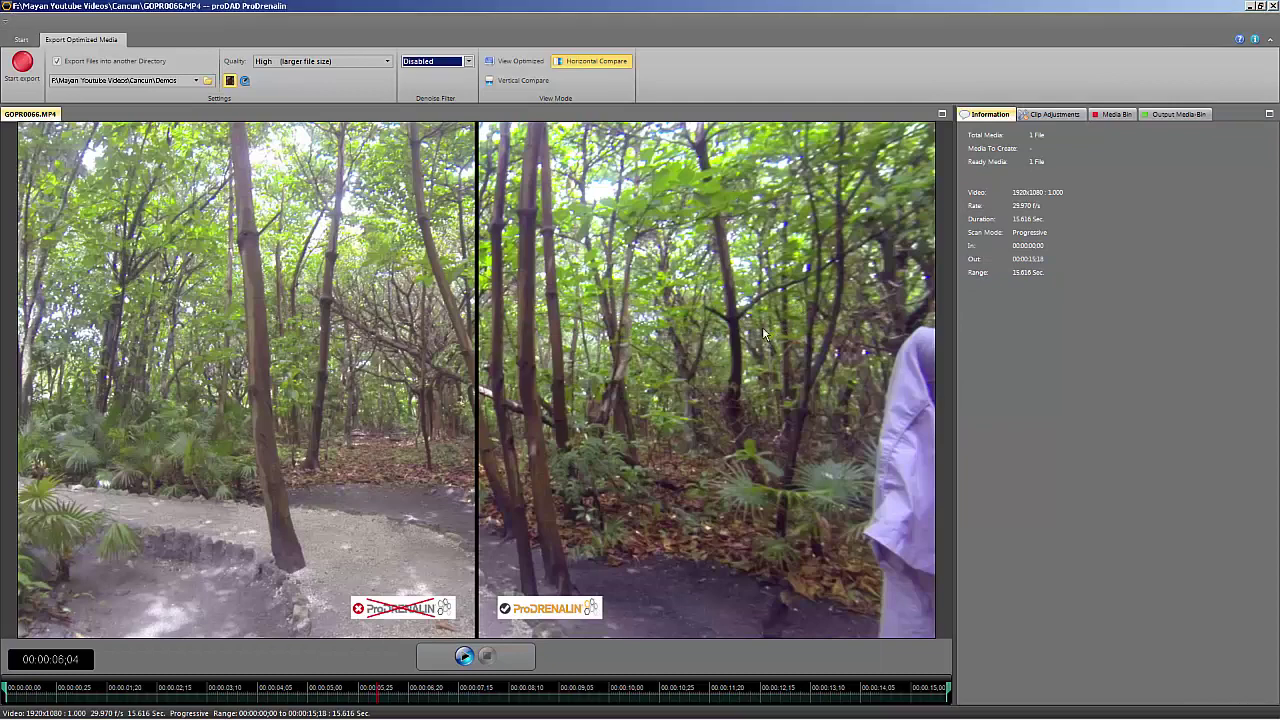
{"action": "left_click", "coordinate": [503, 62]}
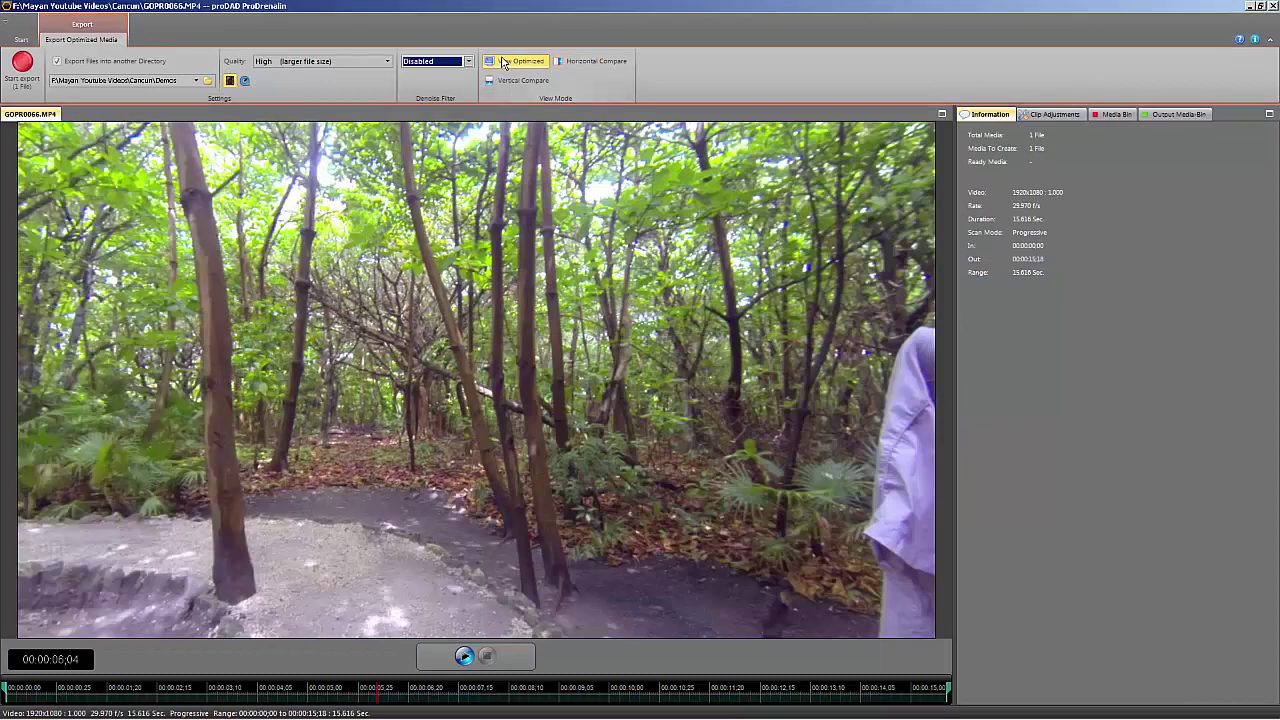
{"action": "left_click", "coordinate": [22, 66]}
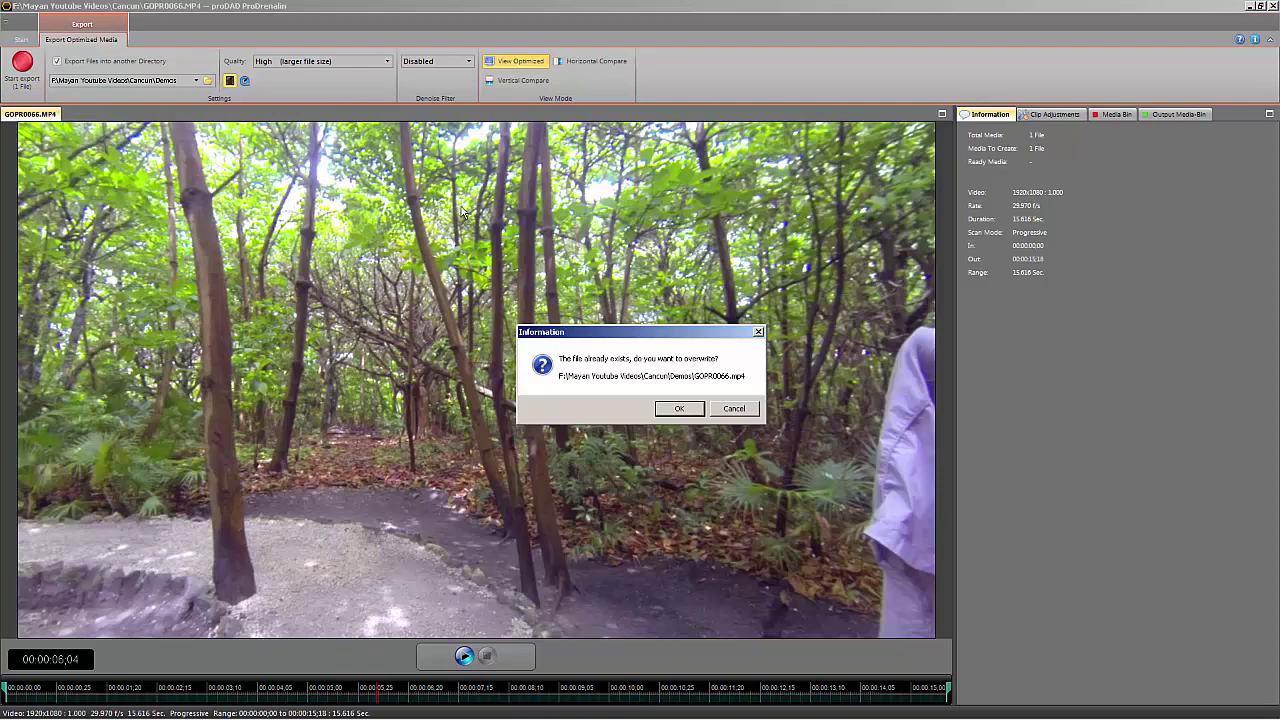
Confirm overwriting the old GOPR0066.mp4 and let the full-frame re-export finish.
{"action": "left_click", "coordinate": [676, 409]}
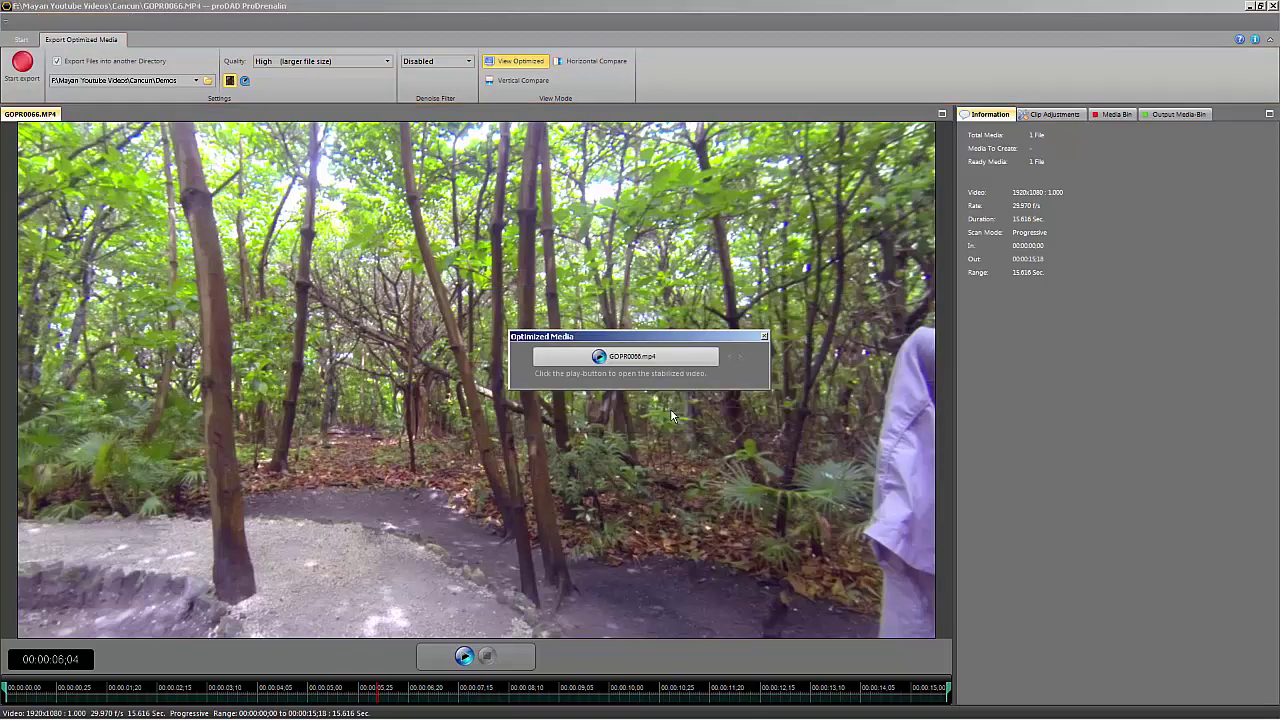
Watch the re-exported full-frame GOPR0066.mp4 in Windows Media Player to the end, then close it.
{"action": "left_click", "coordinate": [616, 360]}
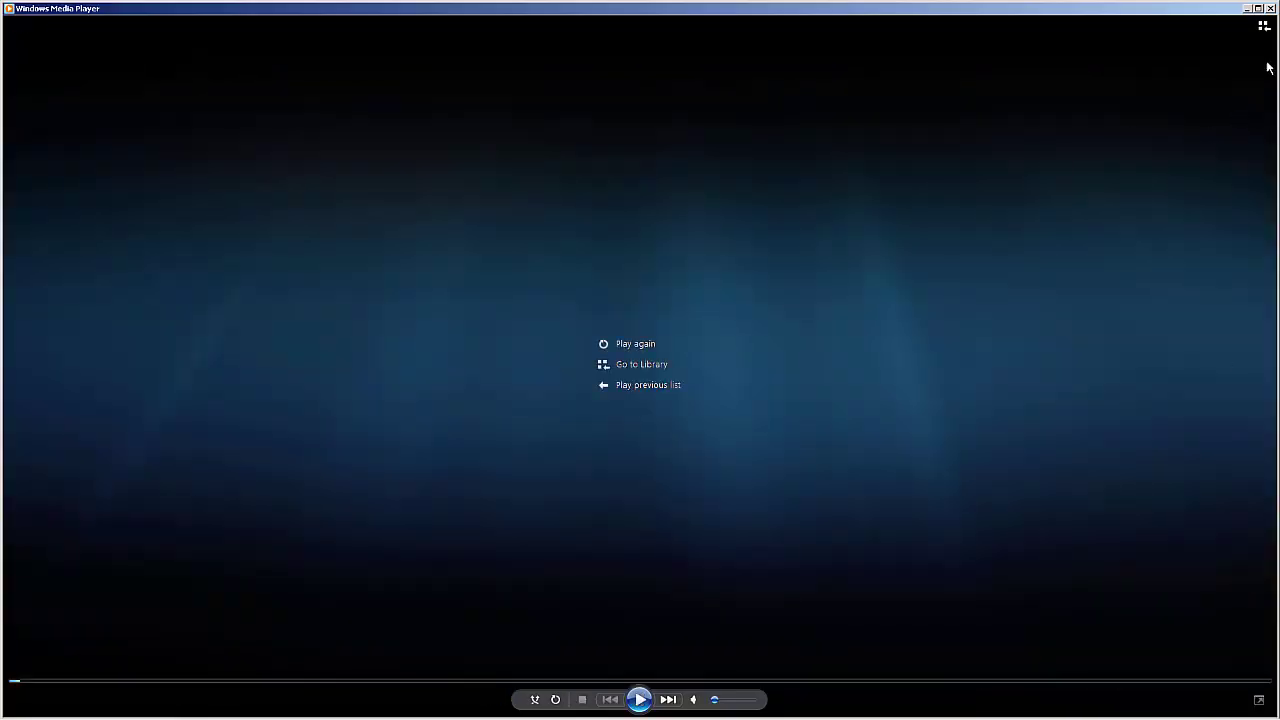
{"action": "left_click", "coordinate": [1270, 8]}
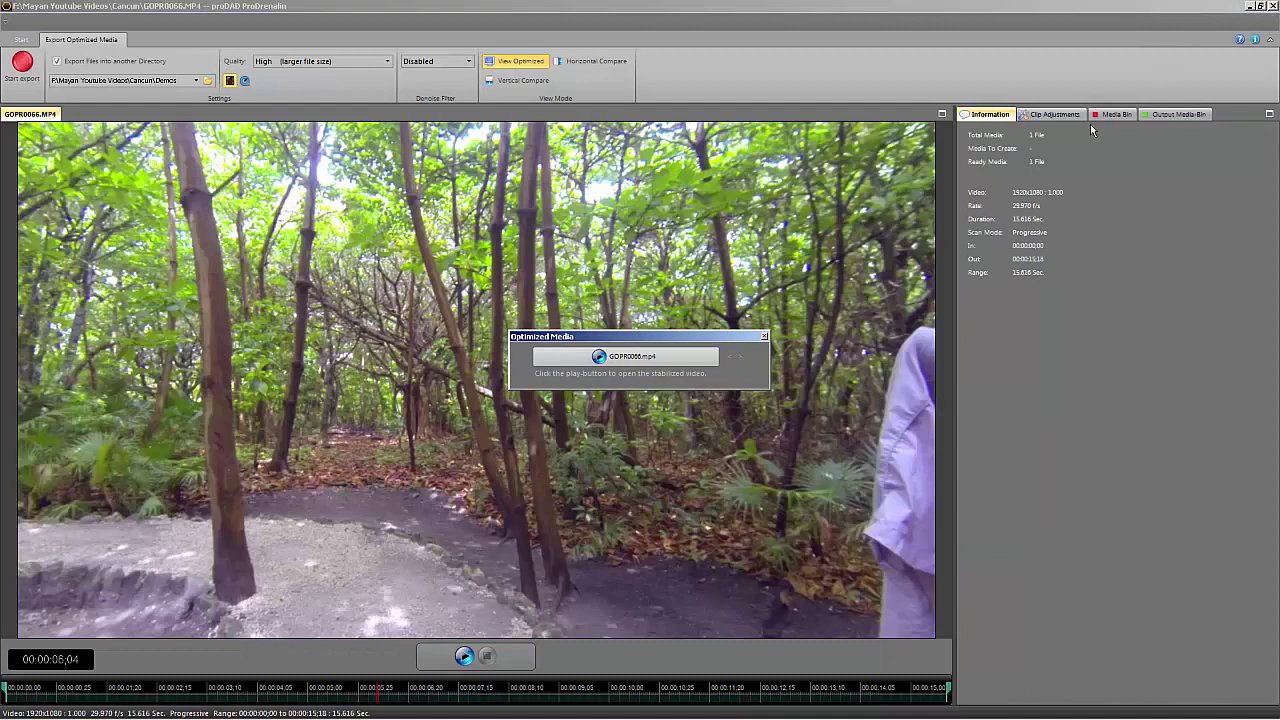
Dismiss the Optimized Media result window to return to the full-frame trail preview.
{"action": "left_click", "coordinate": [764, 336]}
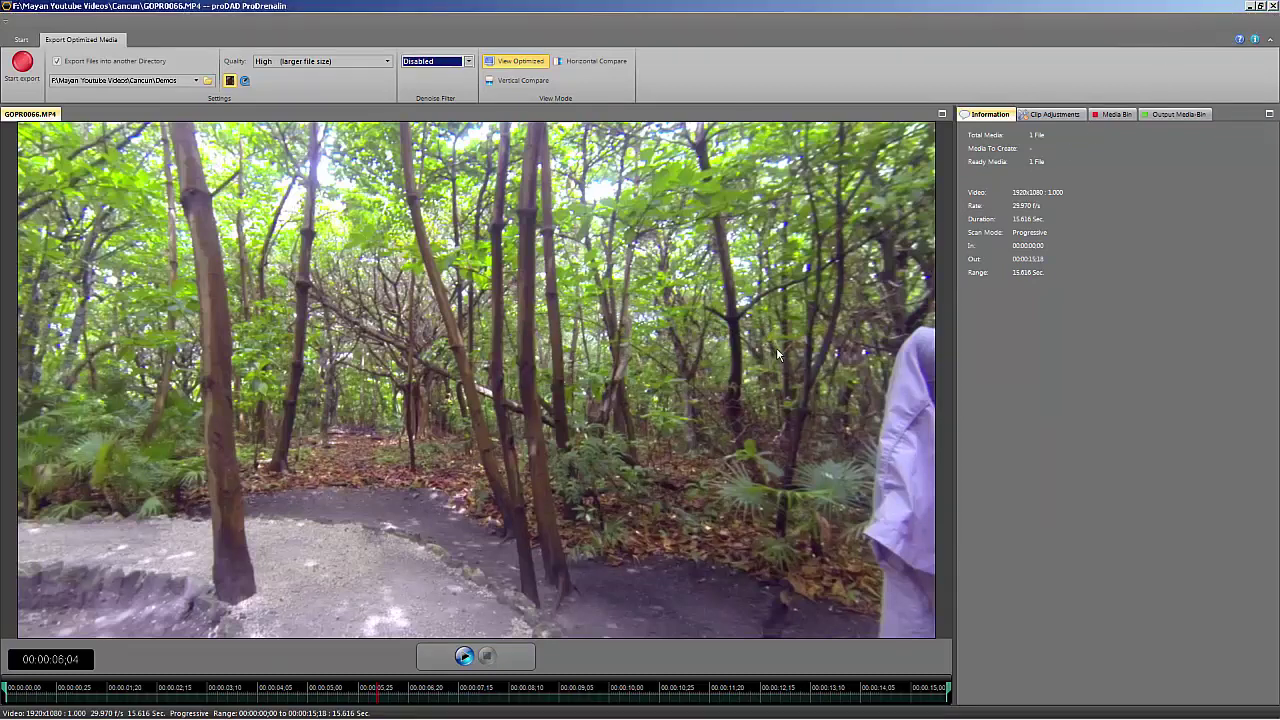